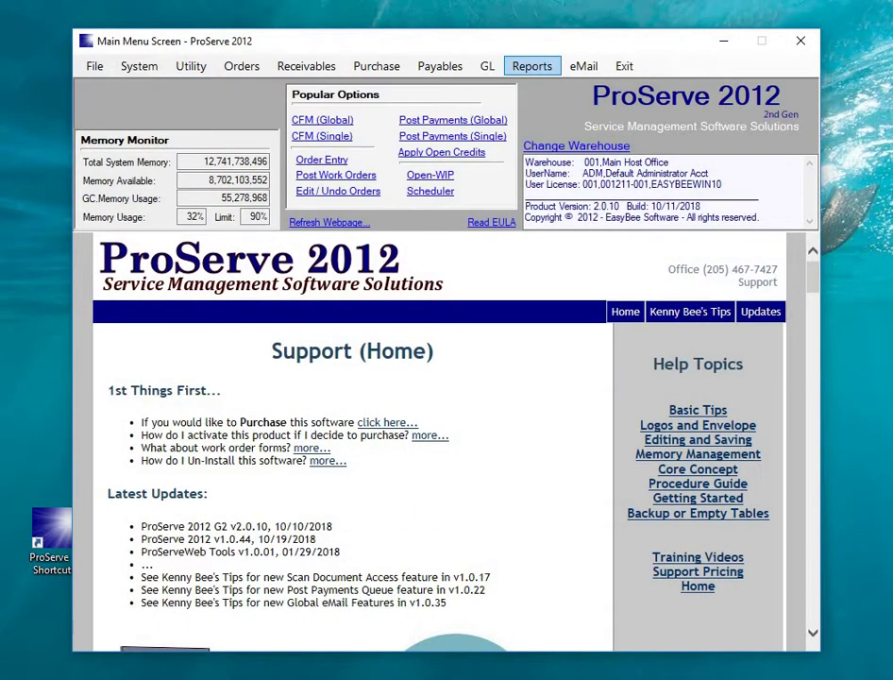
Step: Open the accounts receivable Aging report options for viewing and close them without building the report
left_click(531, 66)
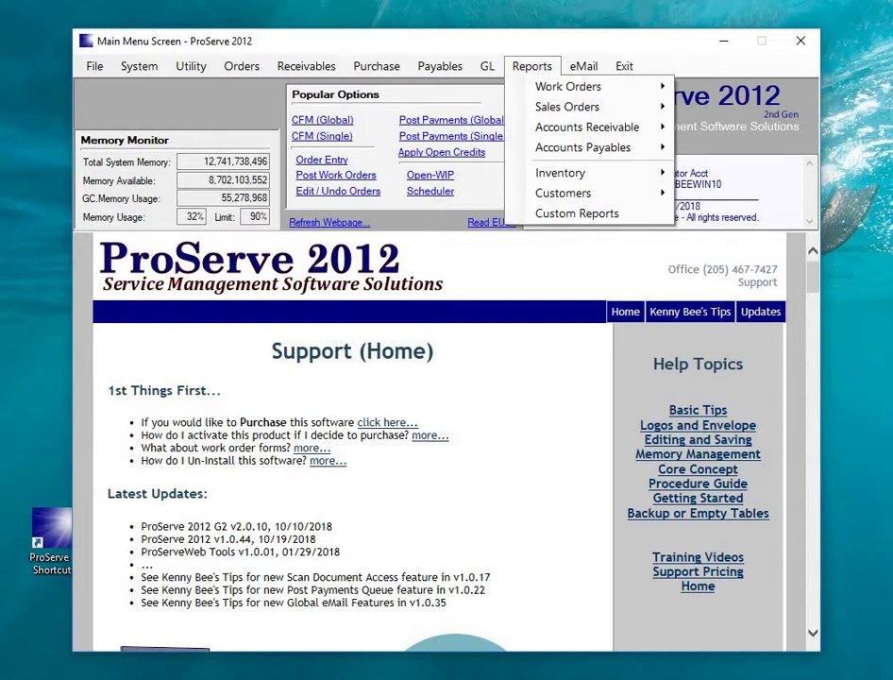
mouse_move(587, 127)
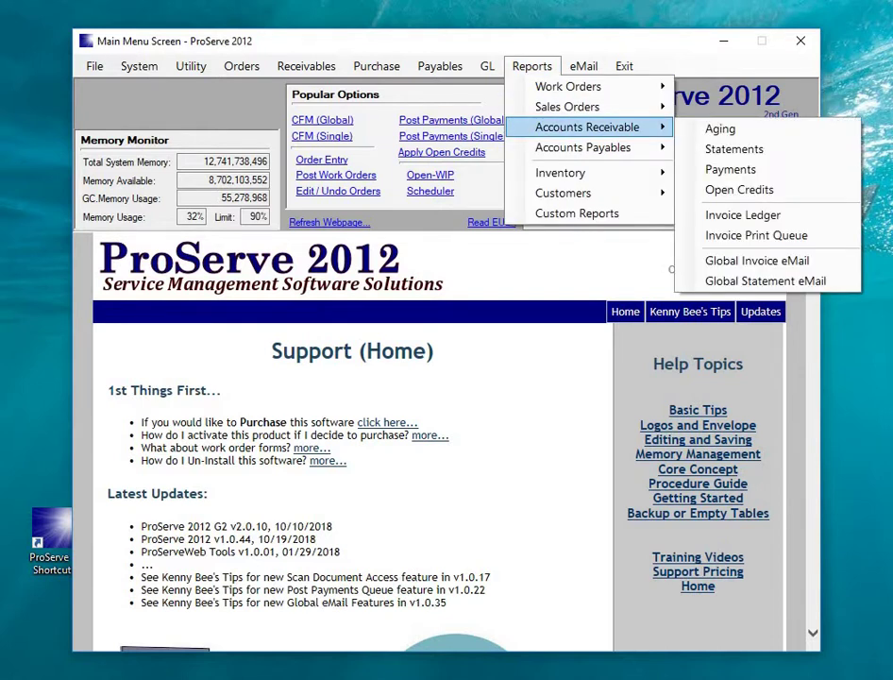
left_click(720, 130)
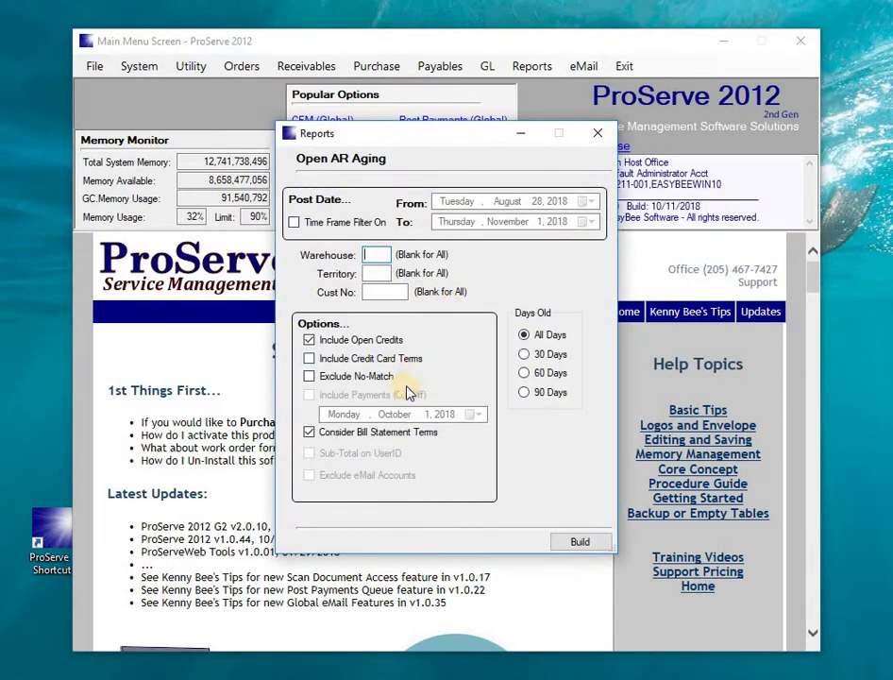
left_click(595, 136)
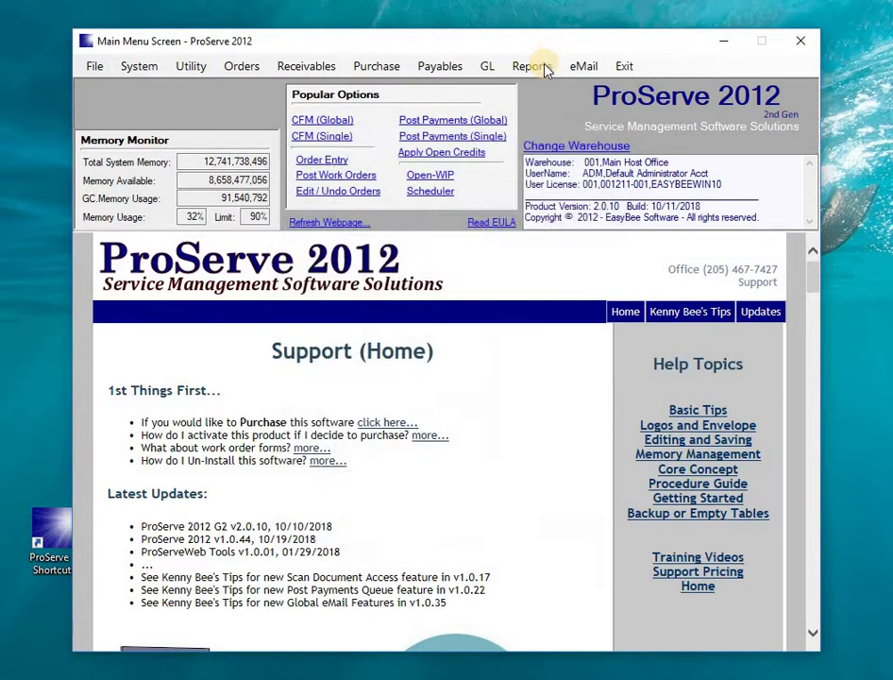
Step: Build the accounts receivable Statement of Account report for 90 Days old, review the listed invoices and close the report
left_click(542, 67)
mouse_move(562, 132)
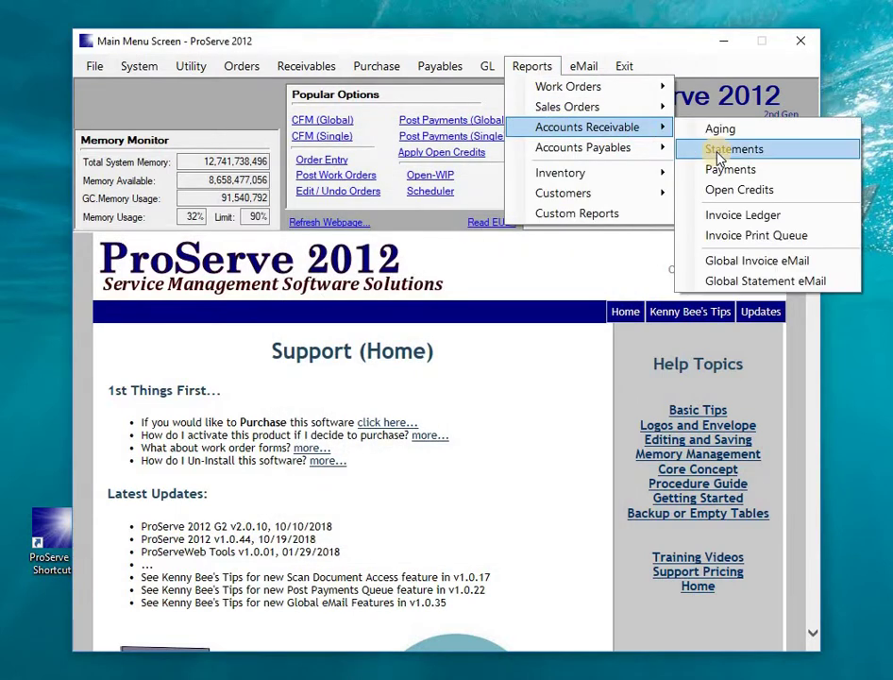
left_click(715, 149)
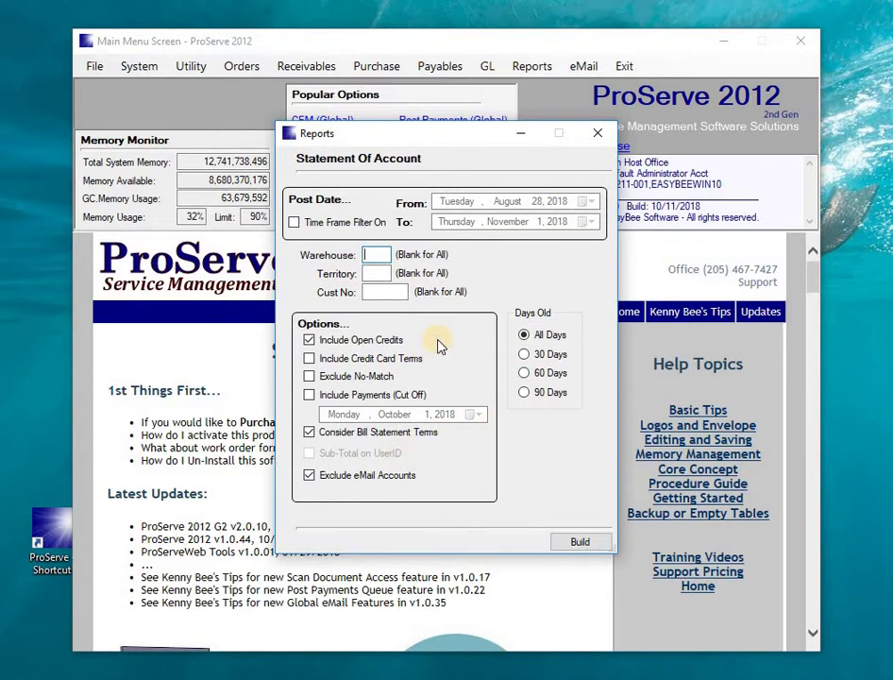
left_click(525, 356)
left_click(526, 392)
left_click(580, 544)
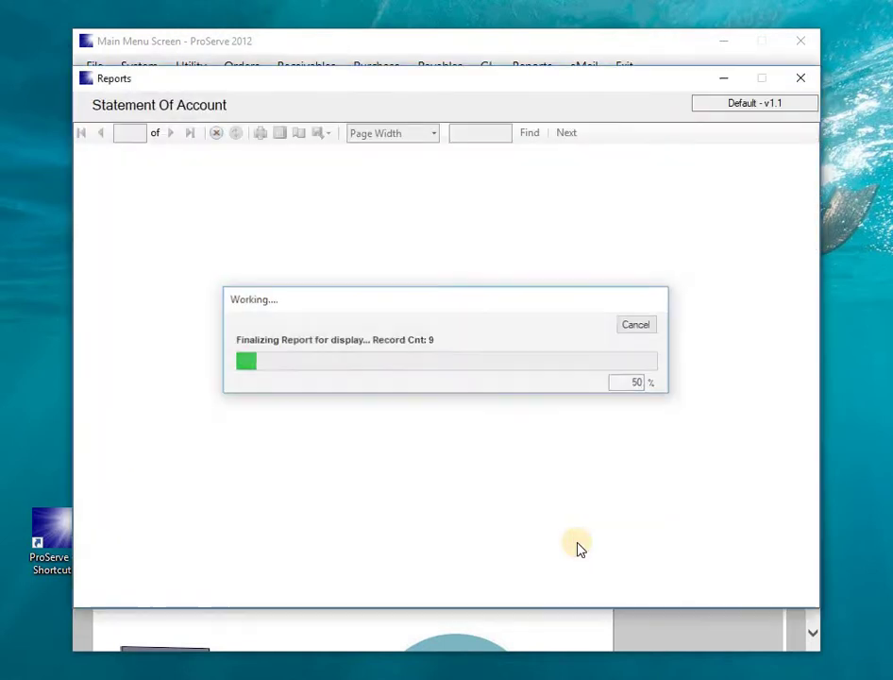
left_click_drag(816, 326, 825, 446)
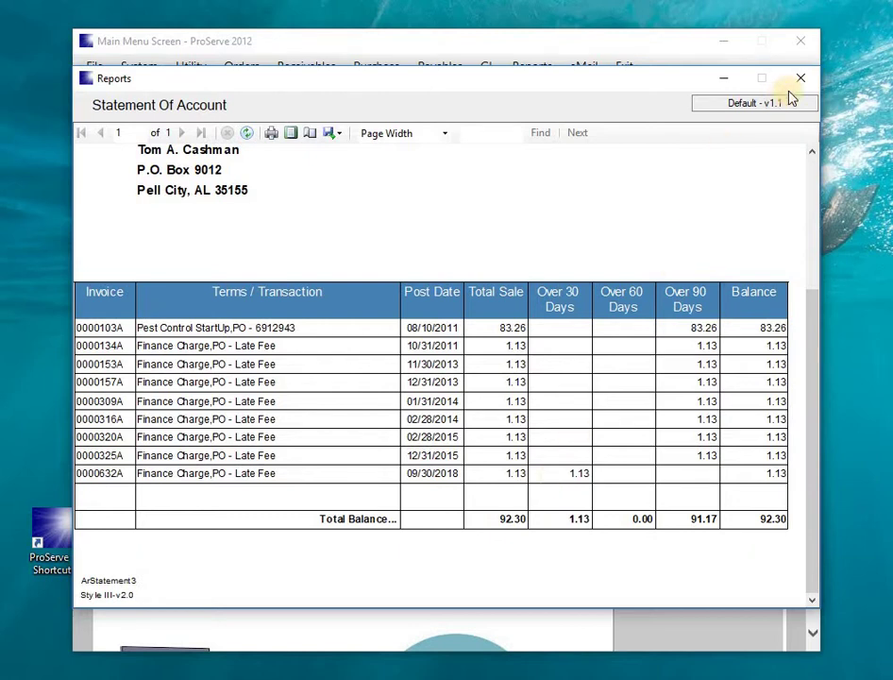
key("Escape")
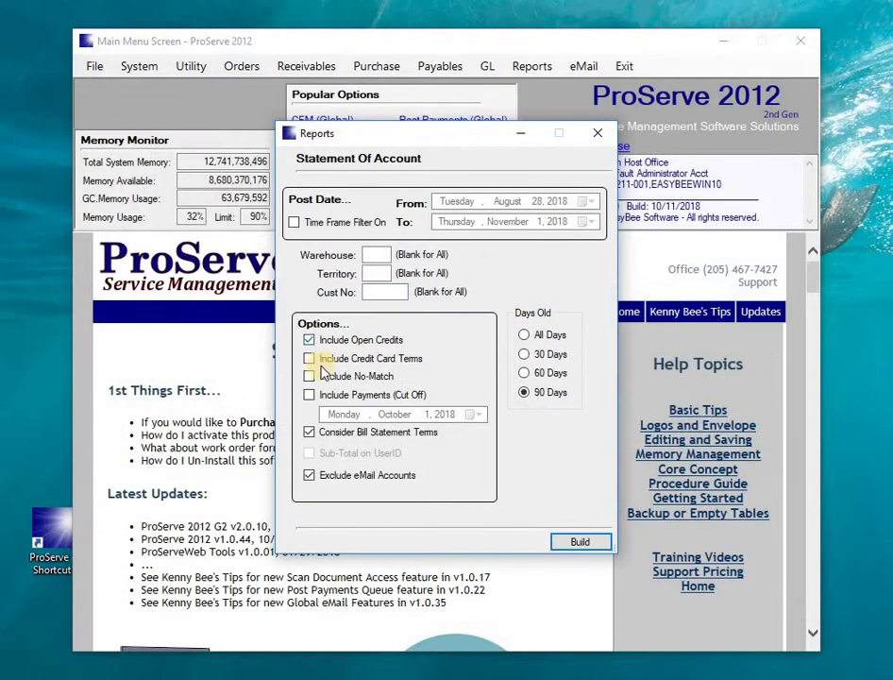
Step: Rebuild the 90-day Statement of Account with Exclude No-Match enabled, review its invoice lines and close the report
left_click(313, 378)
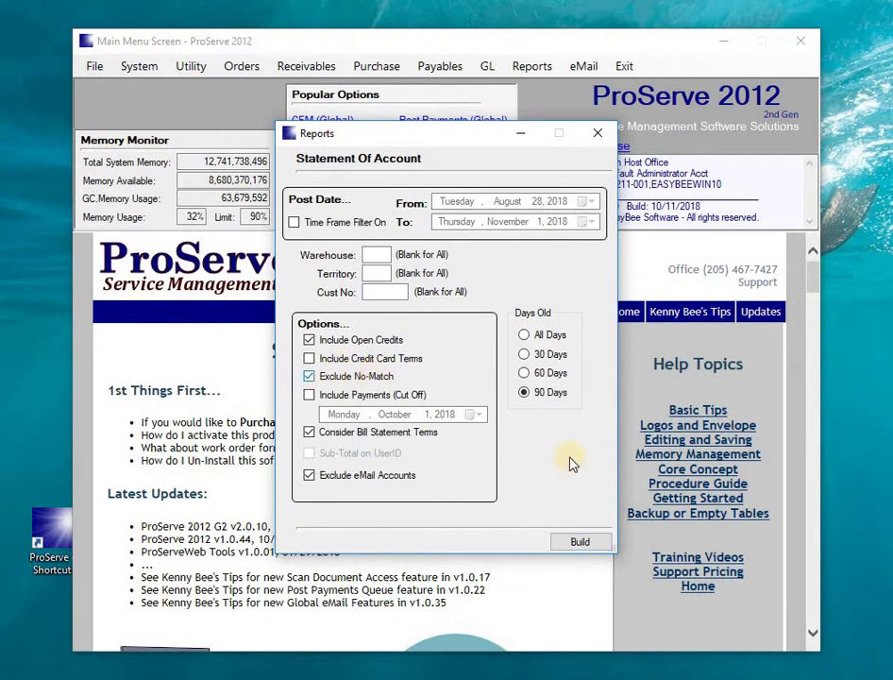
left_click(594, 543)
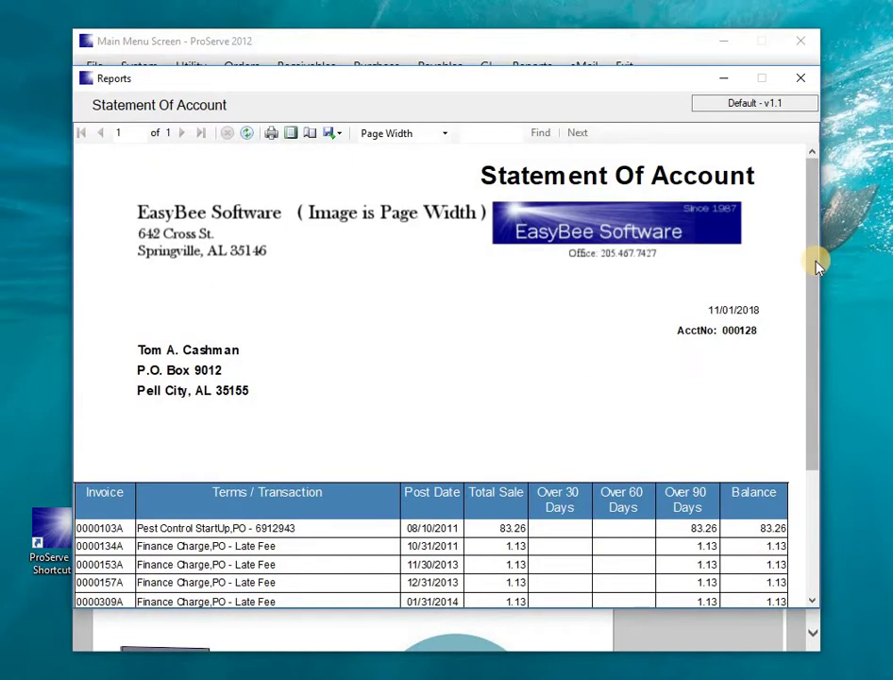
left_click_drag(815, 326, 809, 408)
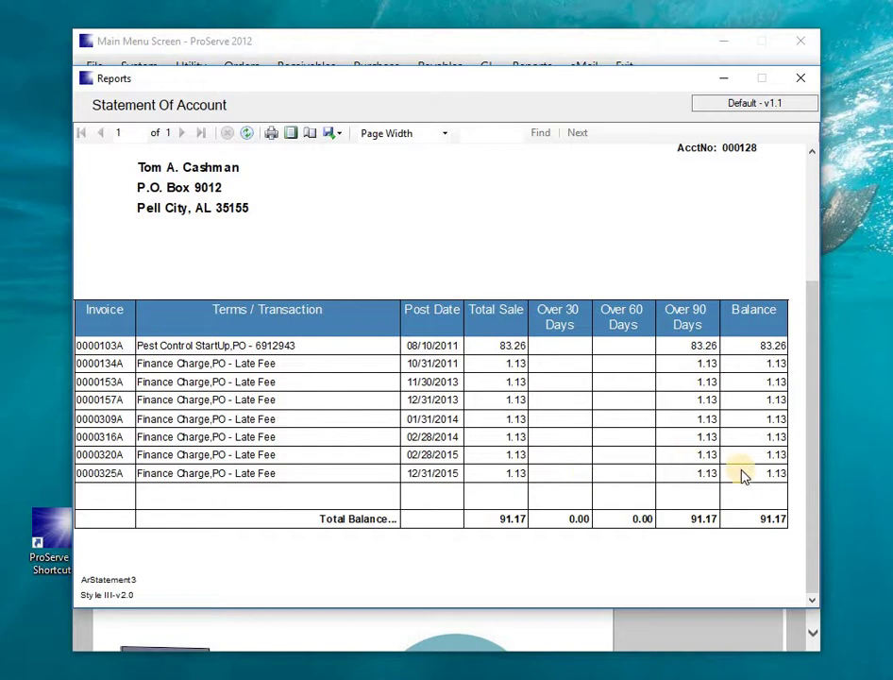
left_click(676, 476)
left_click(801, 78)
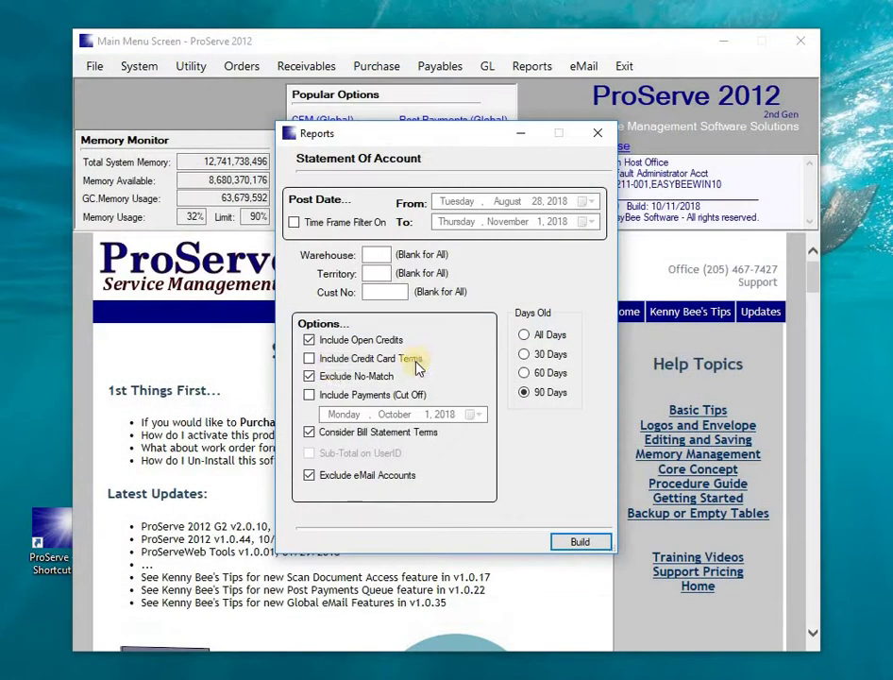
Step: Turn off Exclude No-Match and close the Statement of Account options without building the report
left_click(309, 377)
left_click(309, 377)
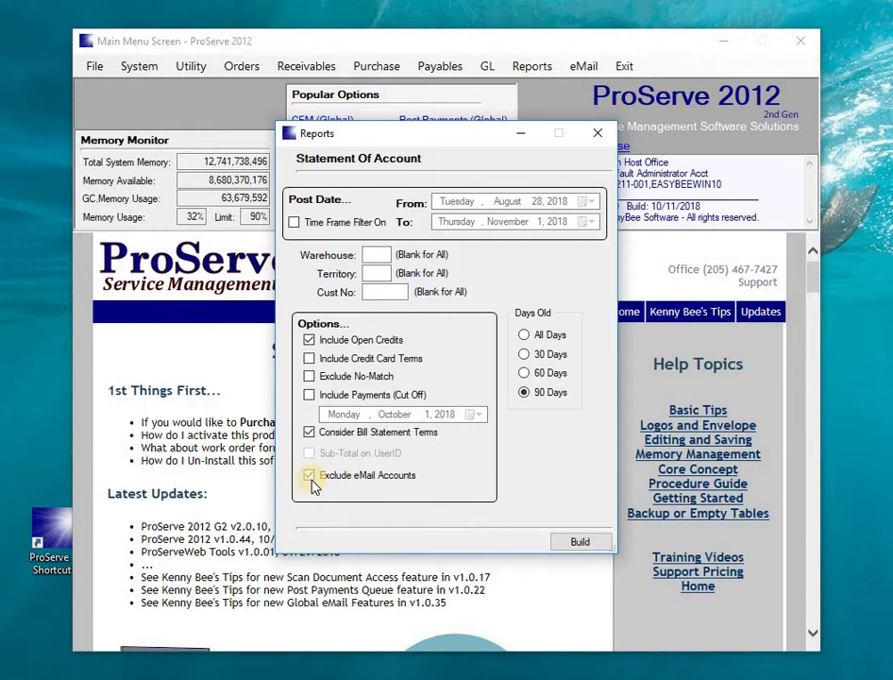
left_click(597, 133)
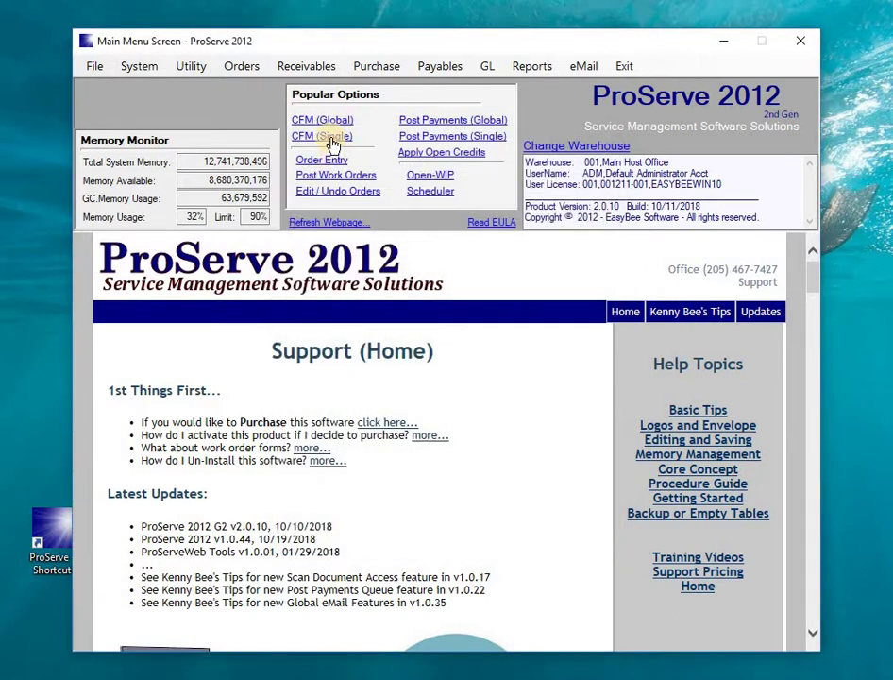
Step: Look up single customer files by the name prefix A and open the Ashville House record
left_click(333, 142)
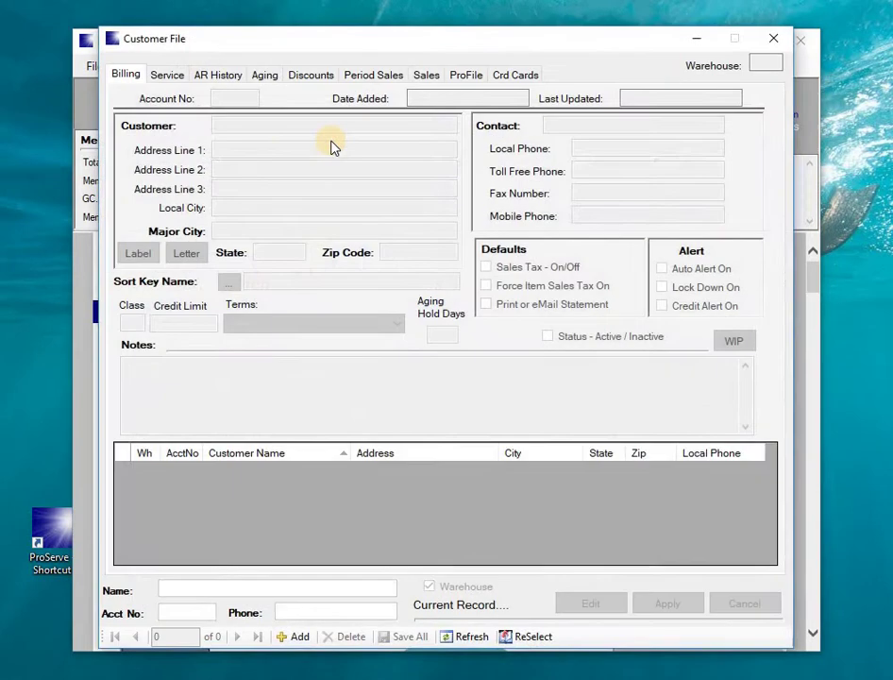
type("A")
key("Return")
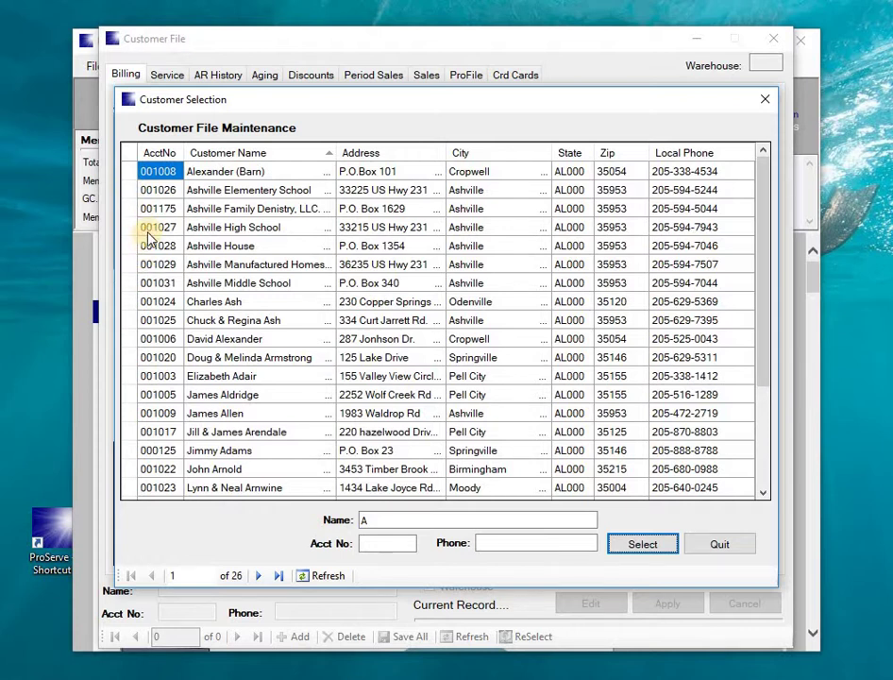
double_click(133, 246)
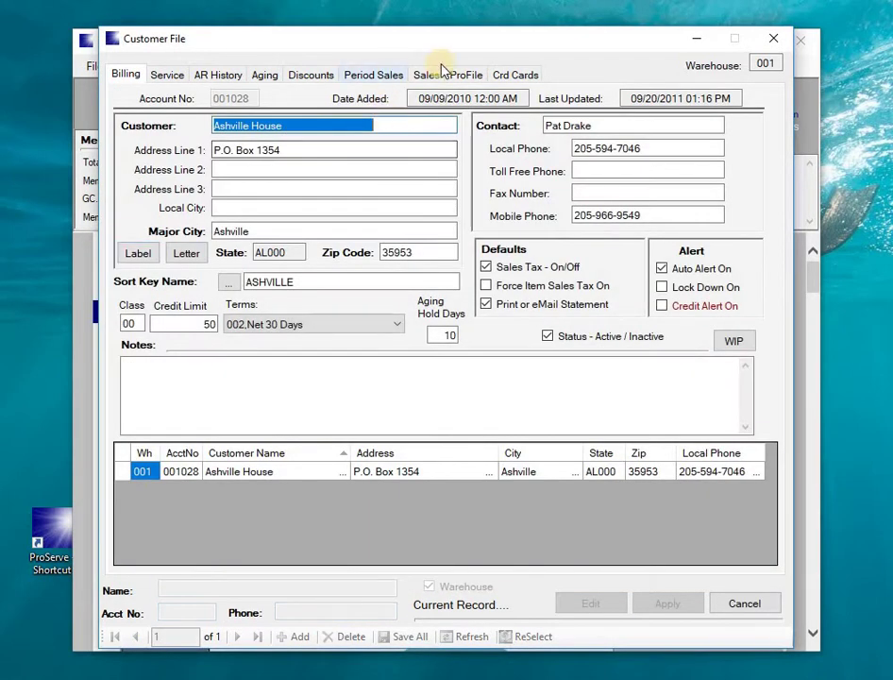
Step: Try the e-mail Statement option in the customer's profile and close the customer file without saving
left_click(464, 75)
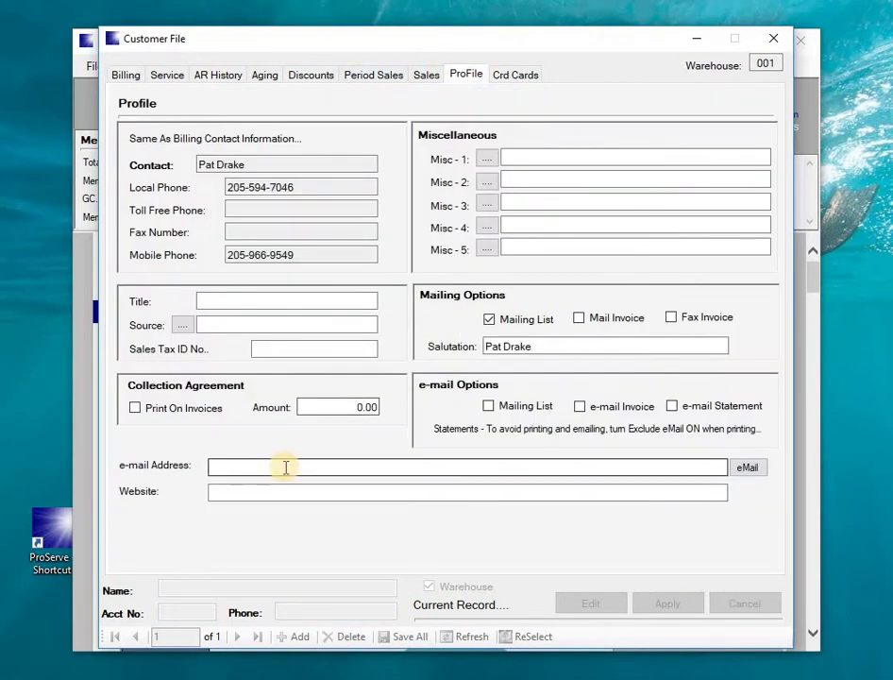
left_click(671, 407)
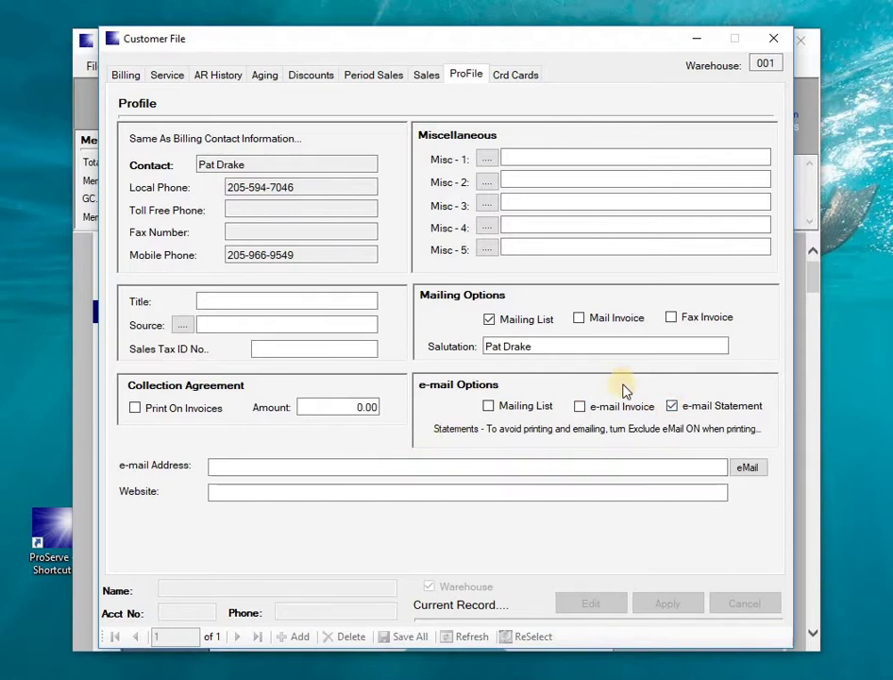
left_click(671, 407)
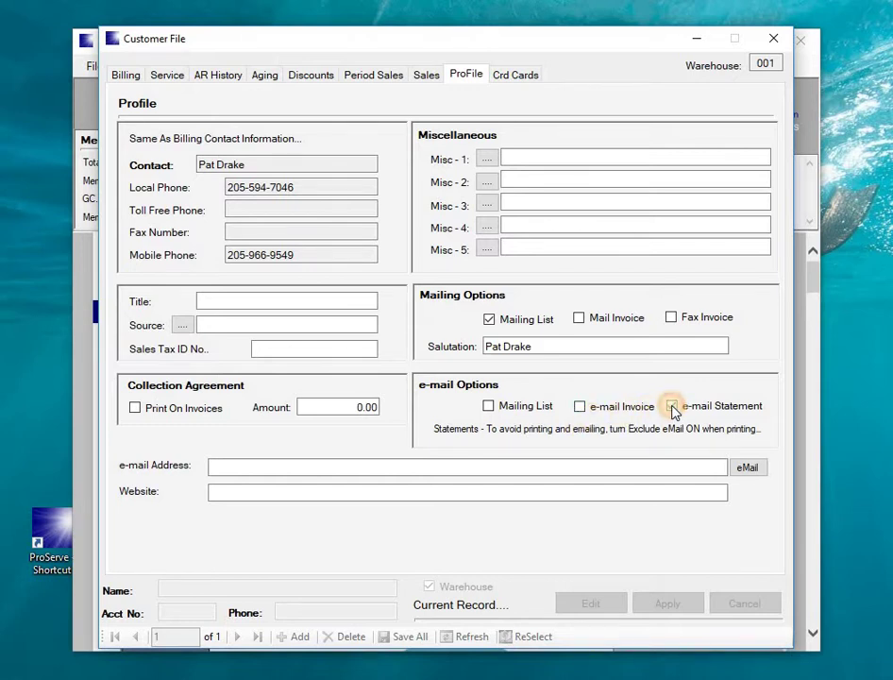
left_click(774, 38)
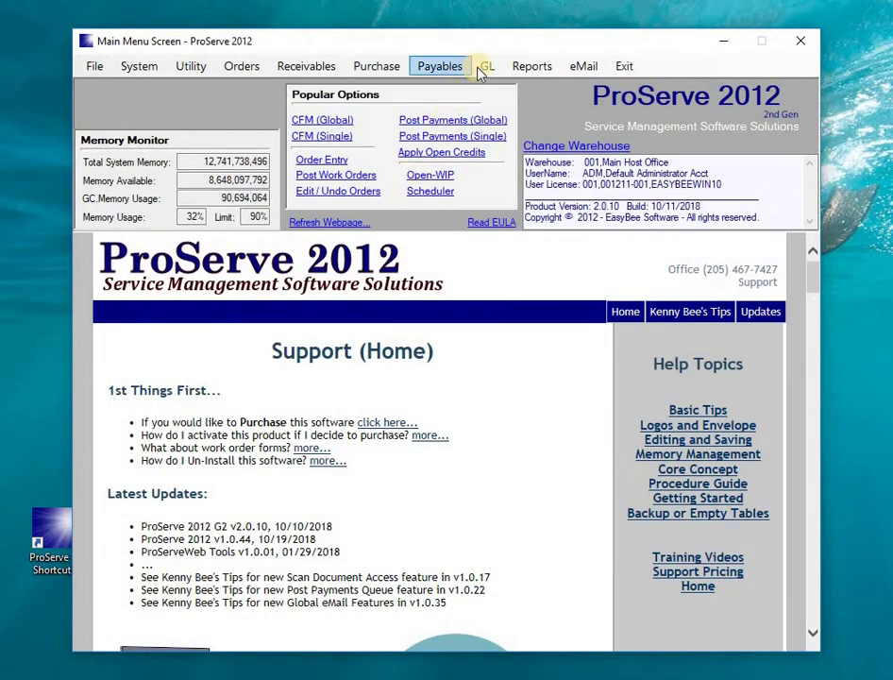
Step: Examine the Include Credit Card Terms and Consider Bill Statement Terms options of the Statement of Account report, and close its options
left_click(528, 67)
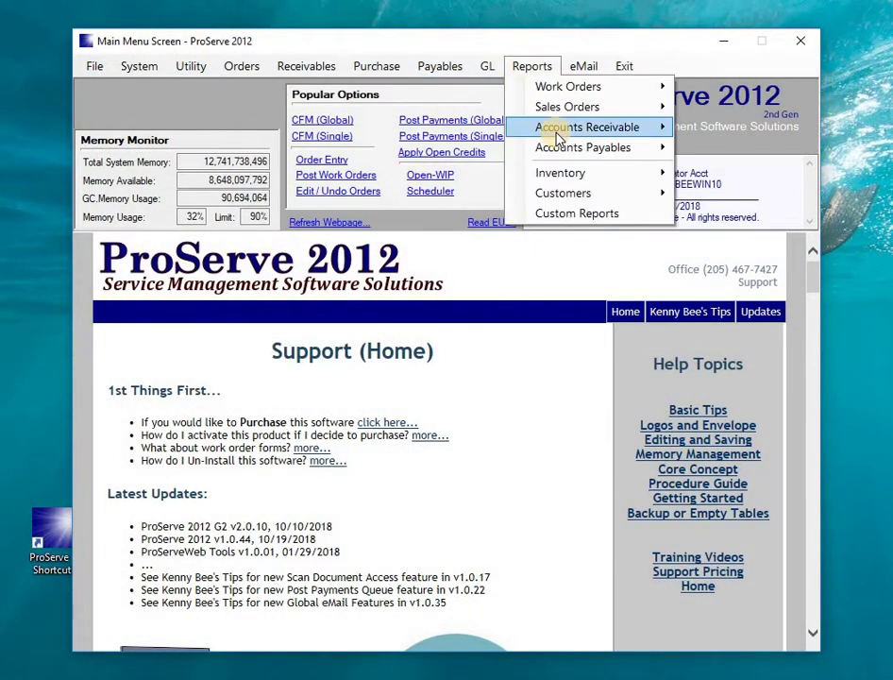
mouse_move(557, 132)
left_click(734, 147)
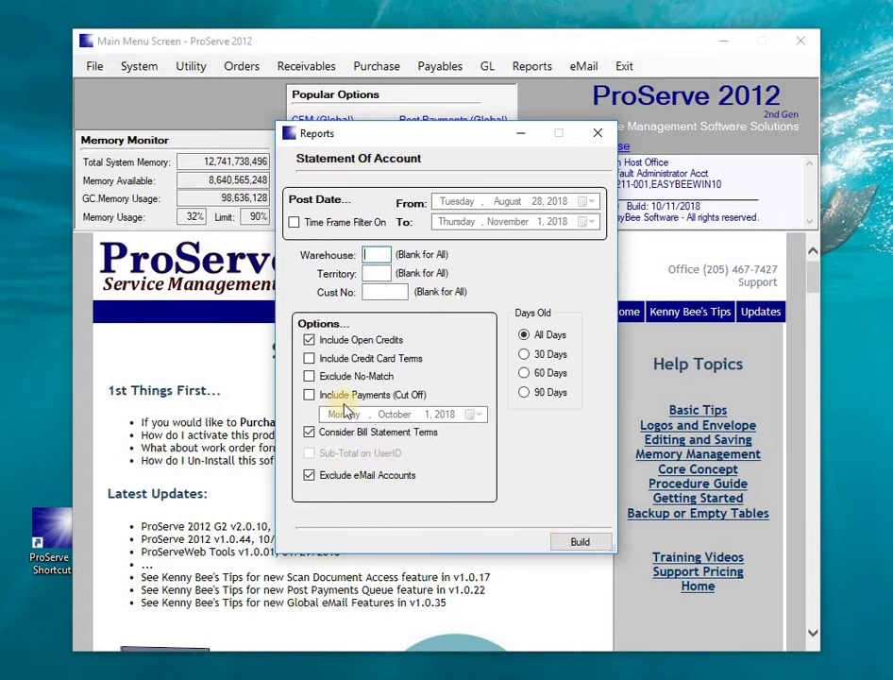
left_click(308, 359)
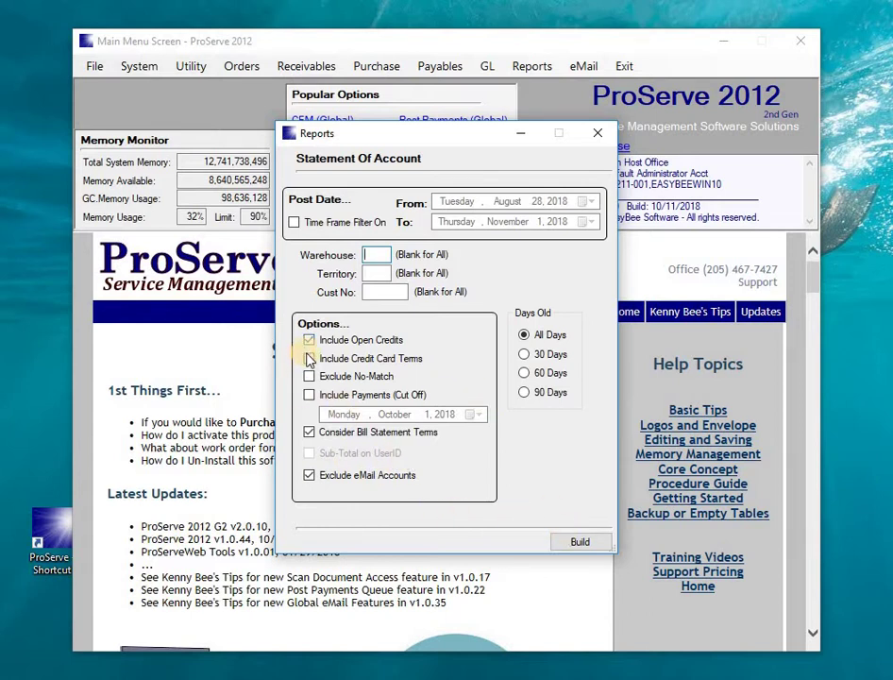
left_click(311, 432)
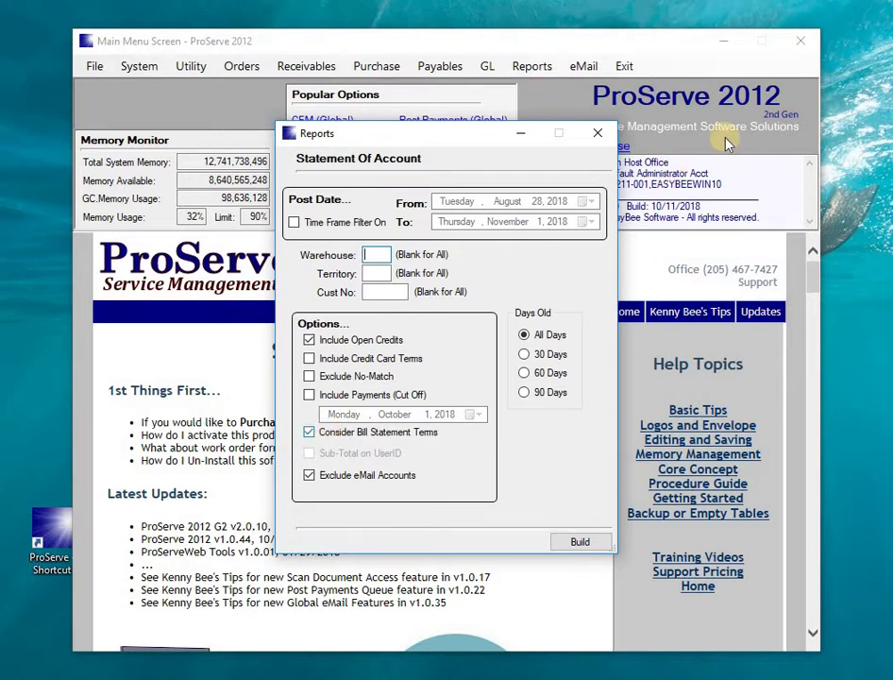
left_click(598, 135)
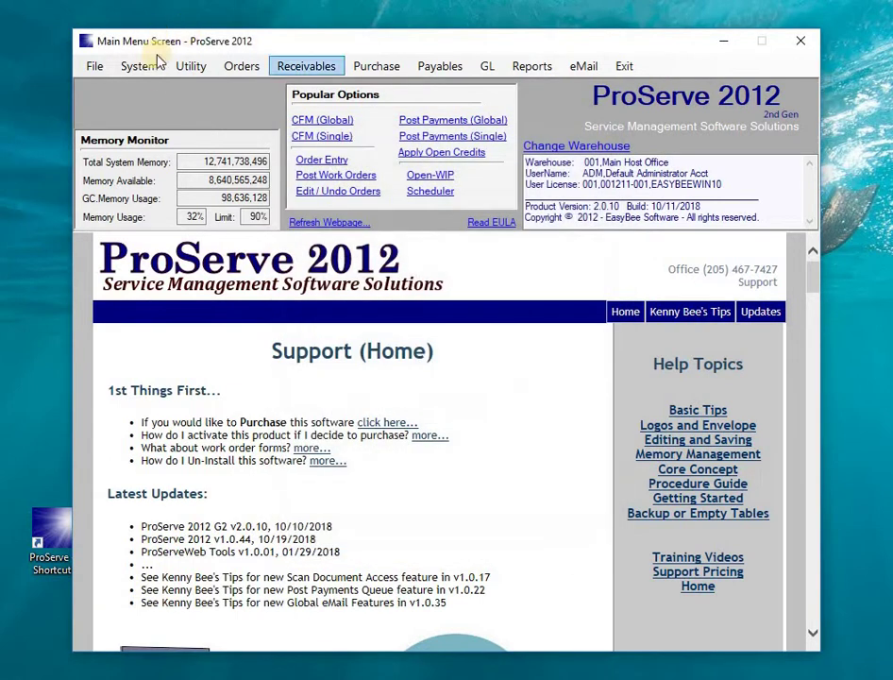
Step: Open the Net 30 Days record in the Terms lookup table, examine its Bill Statement setting and close the table without applying changes
left_click(138, 66)
mouse_move(162, 127)
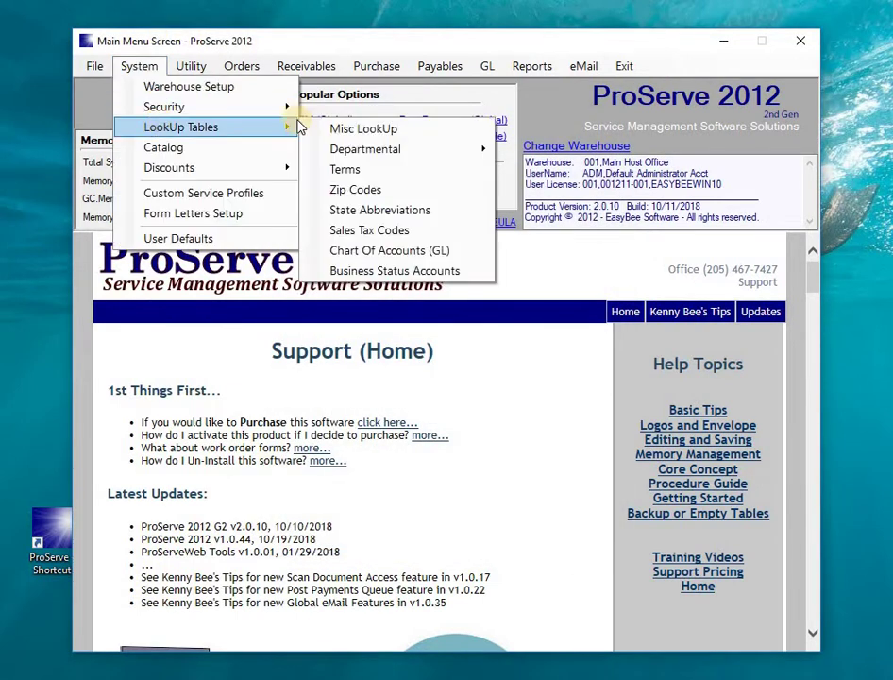
left_click(359, 170)
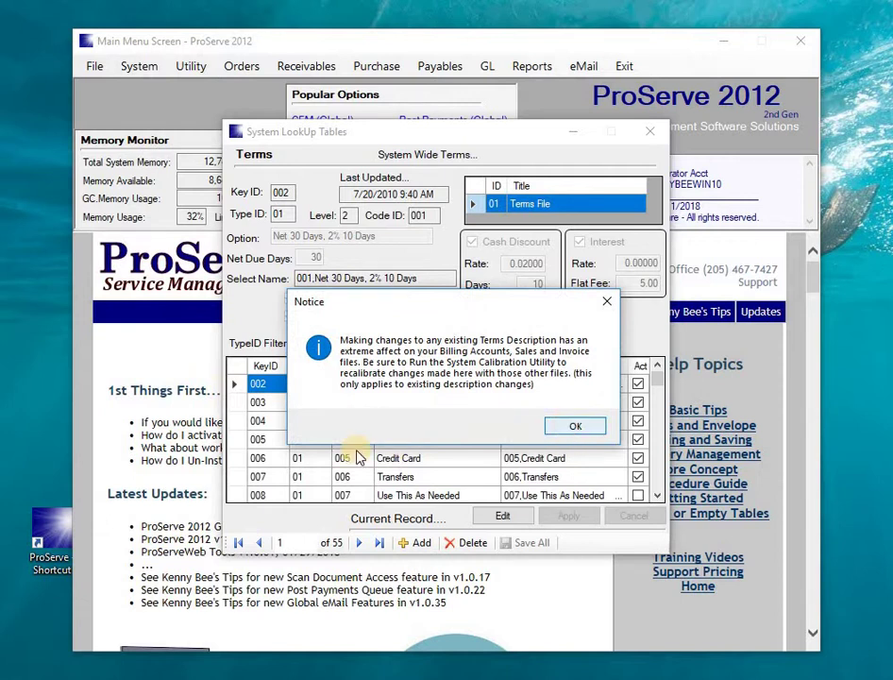
left_click(556, 425)
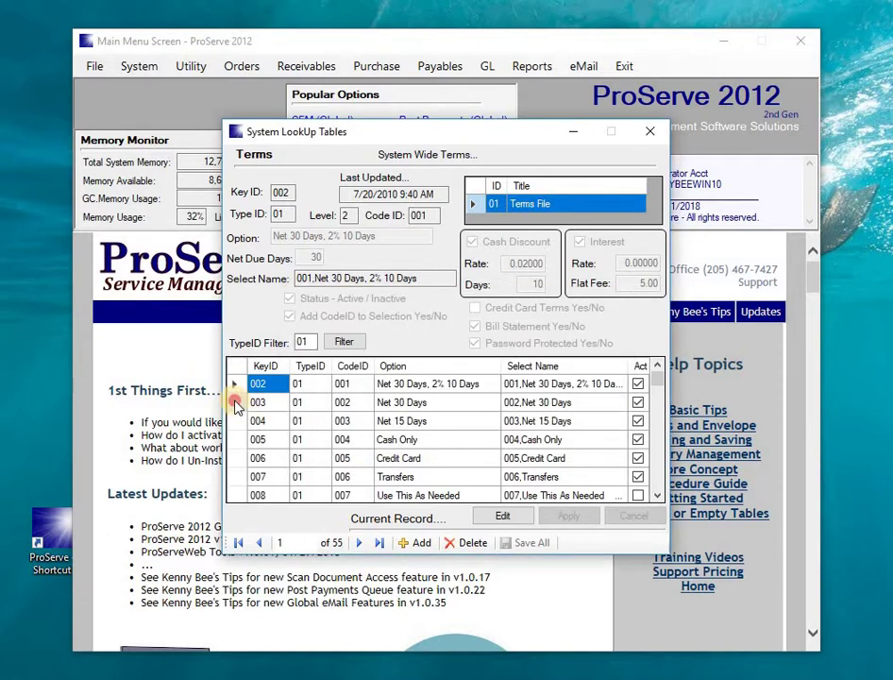
double_click(236, 404)
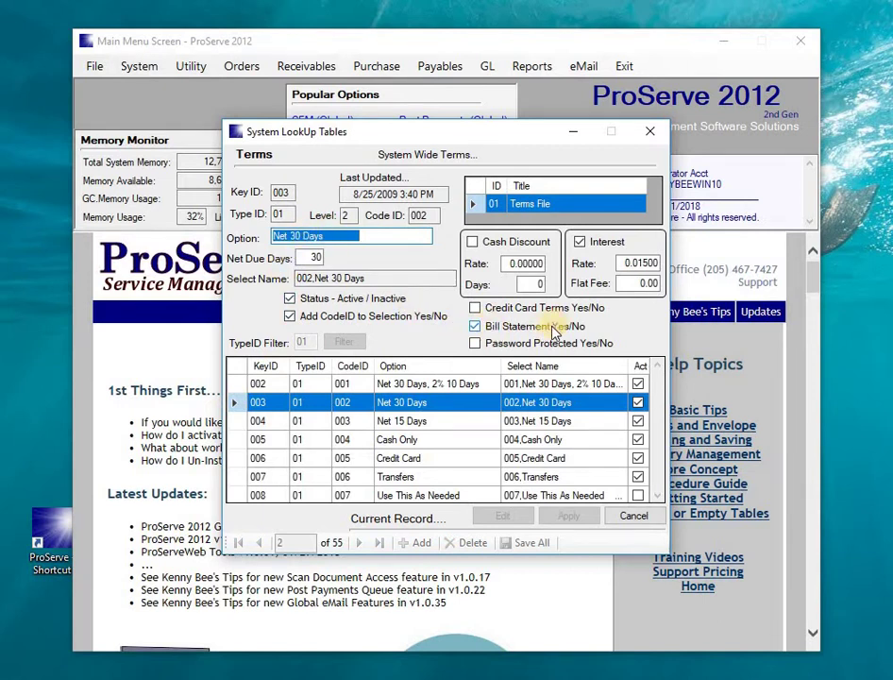
left_click(477, 327)
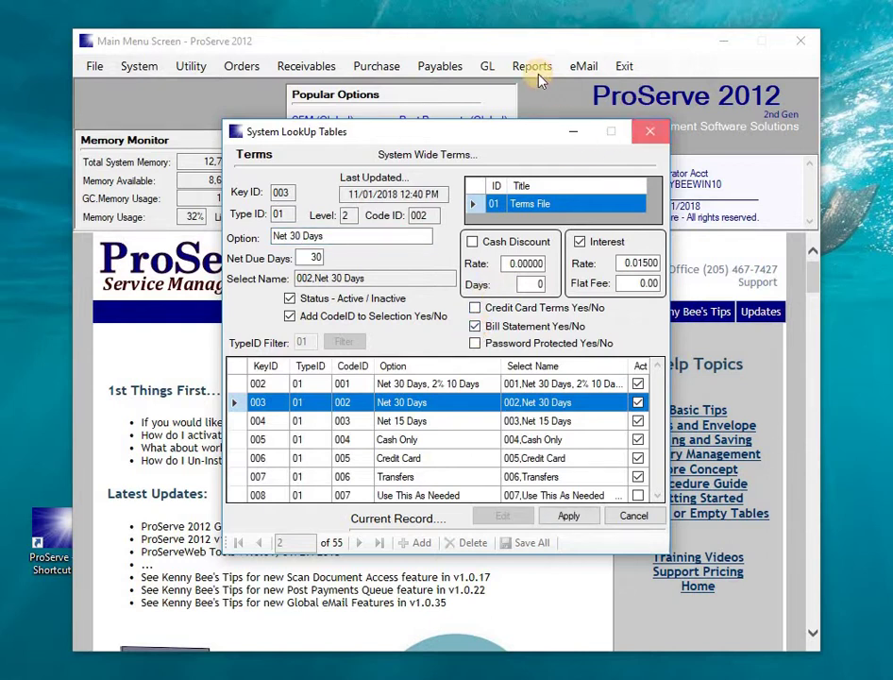
left_click(648, 131)
Step: Reopen the accounts receivable Statement of Account options and turn off Consider Bill Statement Terms
left_click(531, 68)
mouse_move(545, 125)
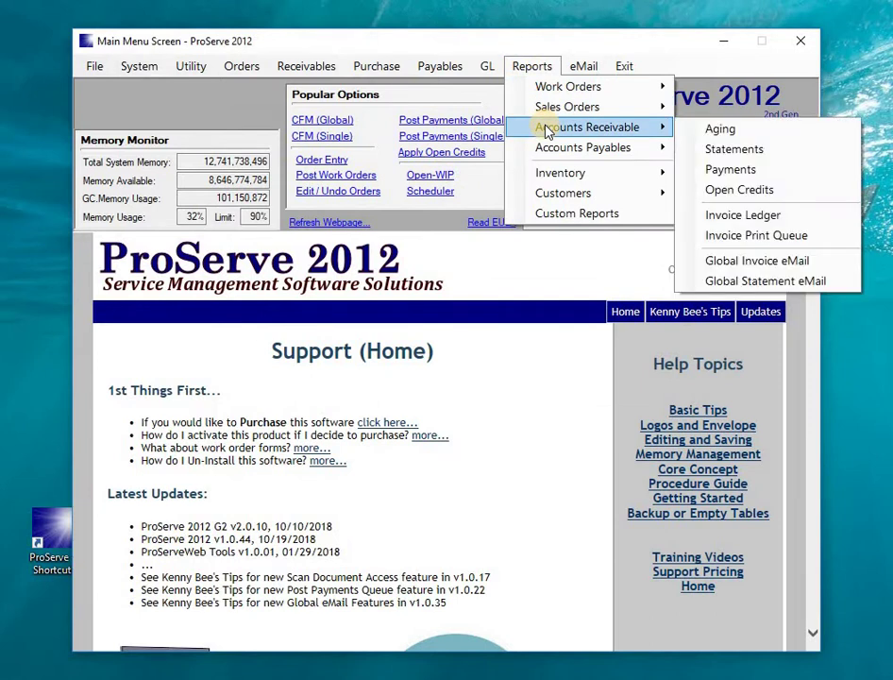
left_click(732, 151)
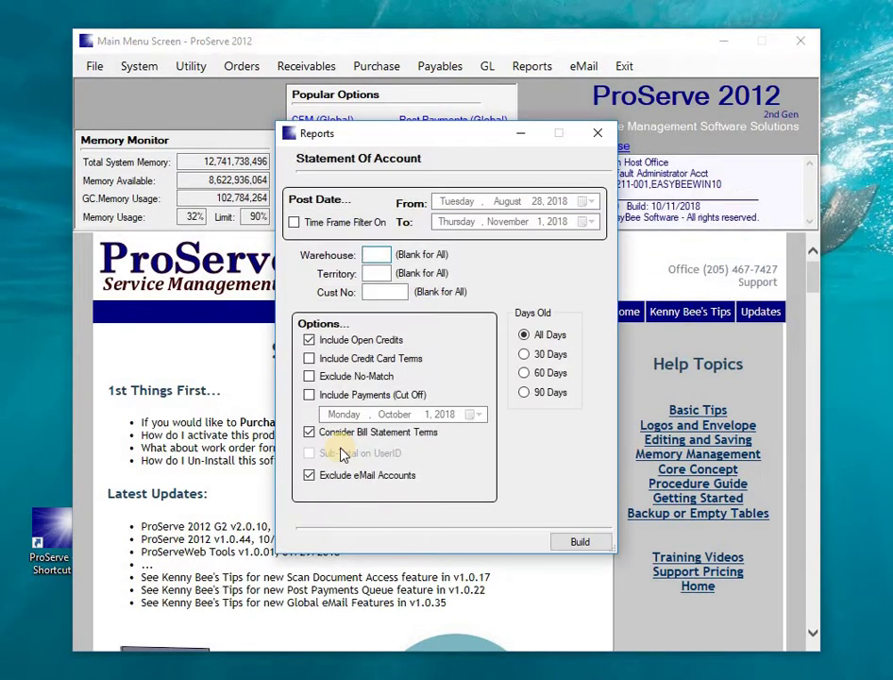
left_click(312, 434)
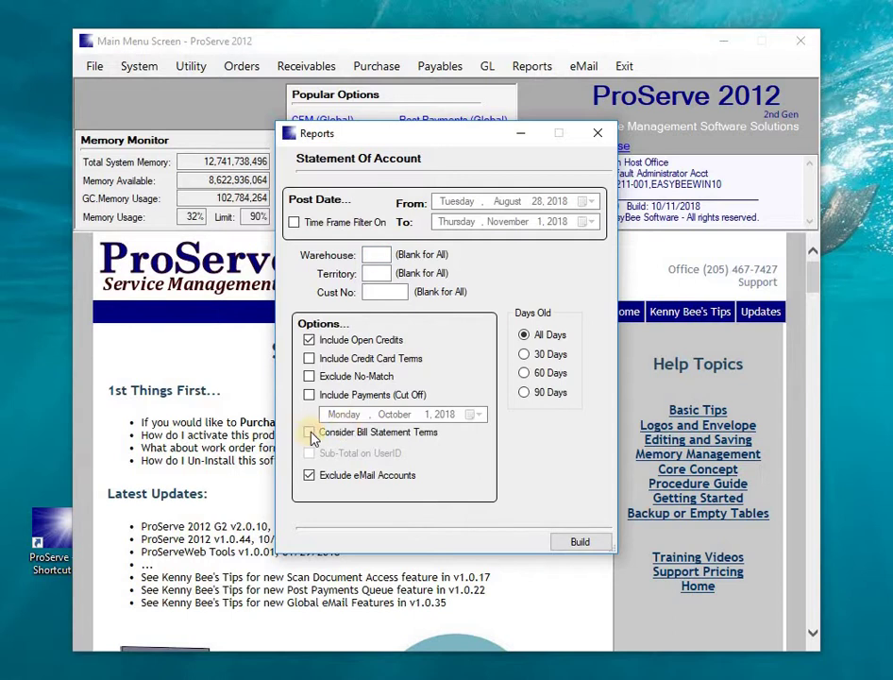
Step: Try the Statement of Account options with Consider Bill Statement Terms on and Days Old at 30 Days, and close without building
left_click(313, 434)
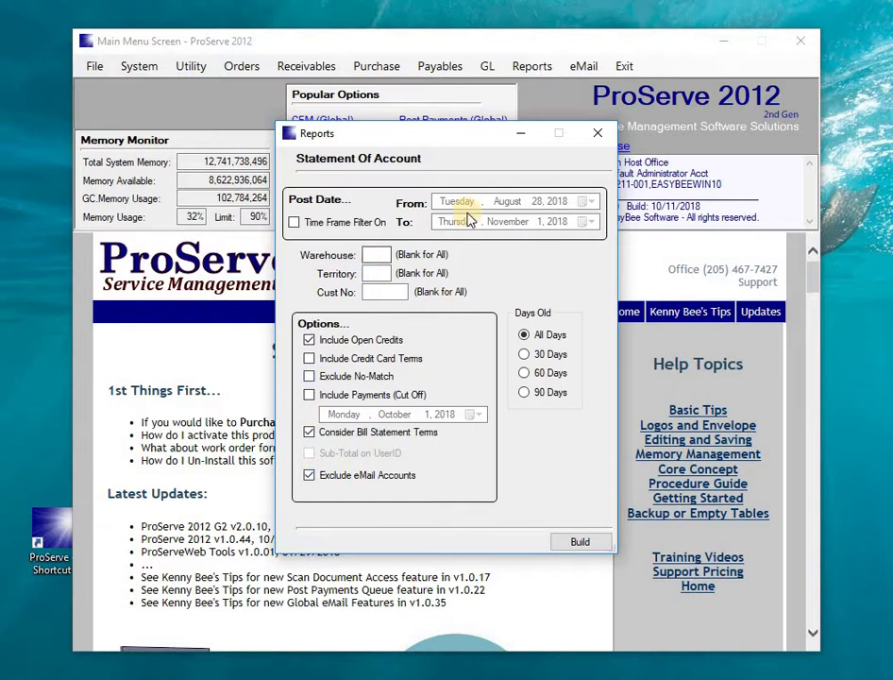
left_click(523, 354)
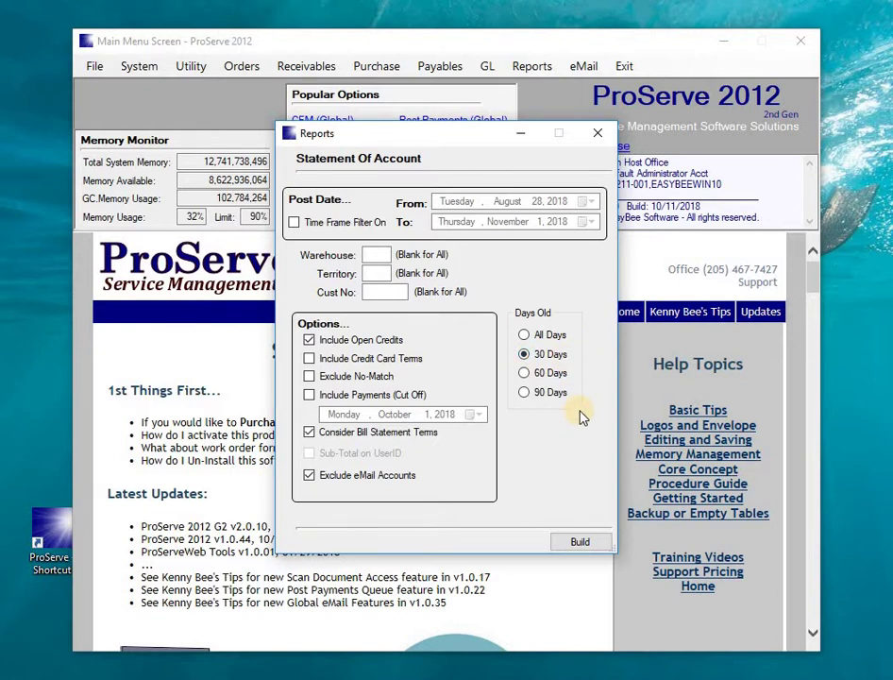
left_click(599, 137)
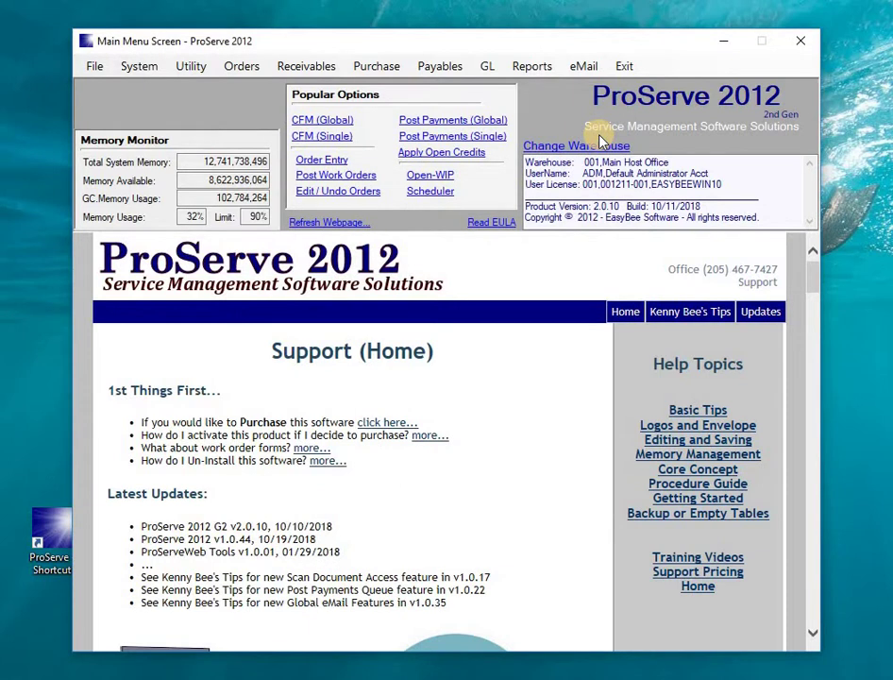
Step: Build the accounts receivable Payment(s) Ledger for batch 0006, review it and close the report and its options
left_click(531, 67)
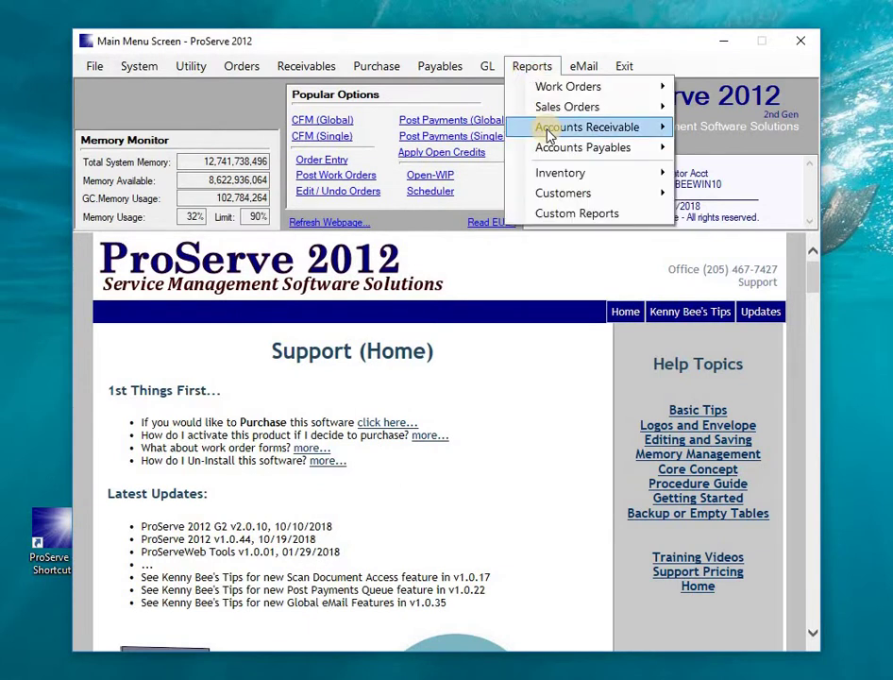
mouse_move(550, 135)
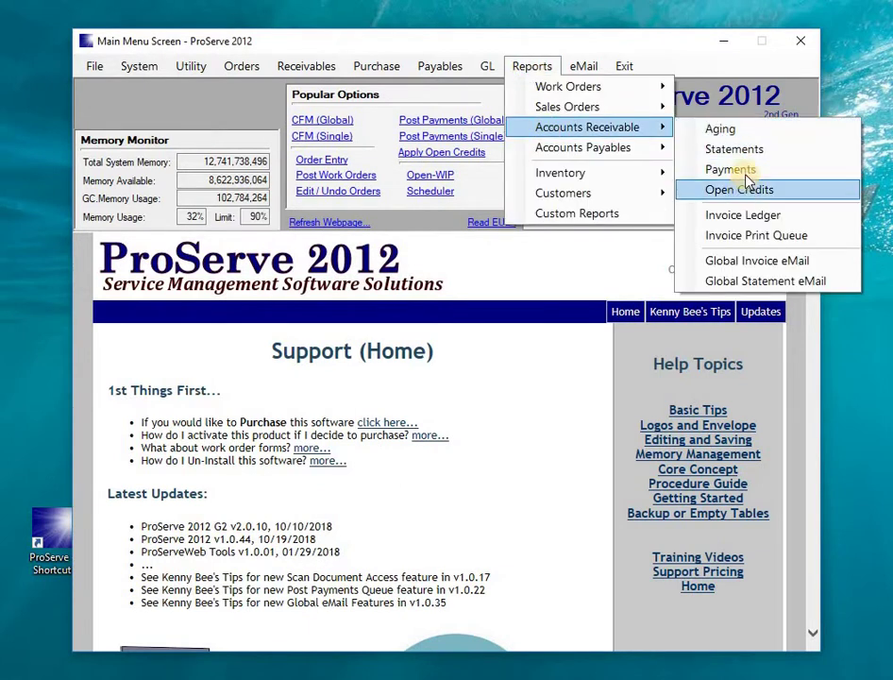
left_click(731, 169)
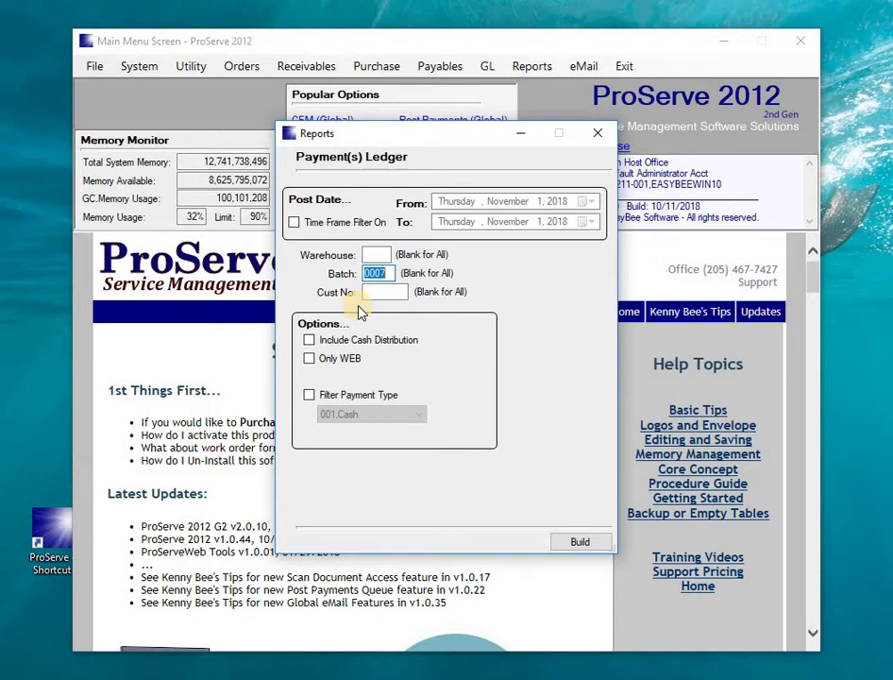
left_click(374, 275)
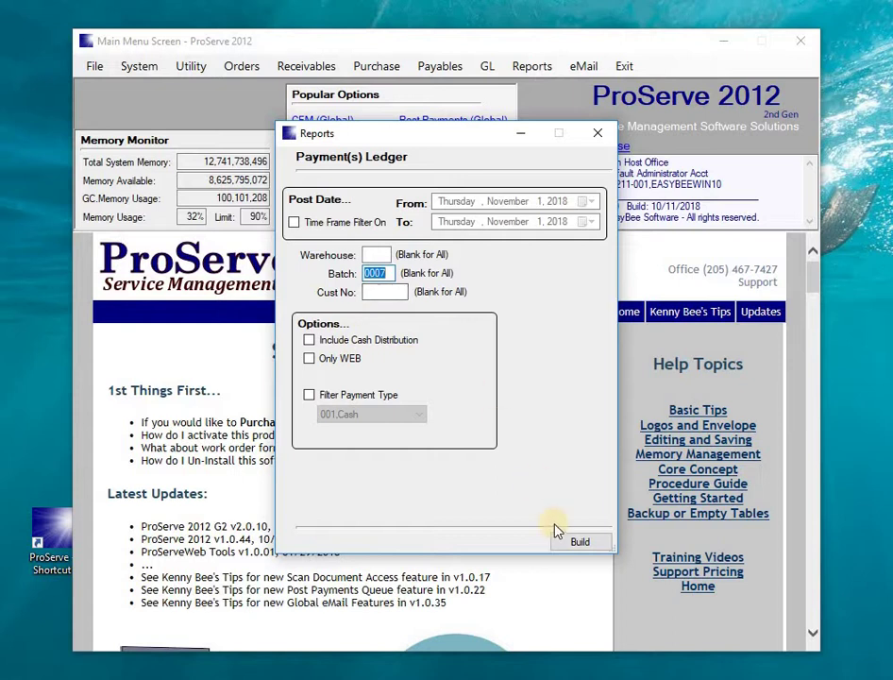
left_click(391, 273)
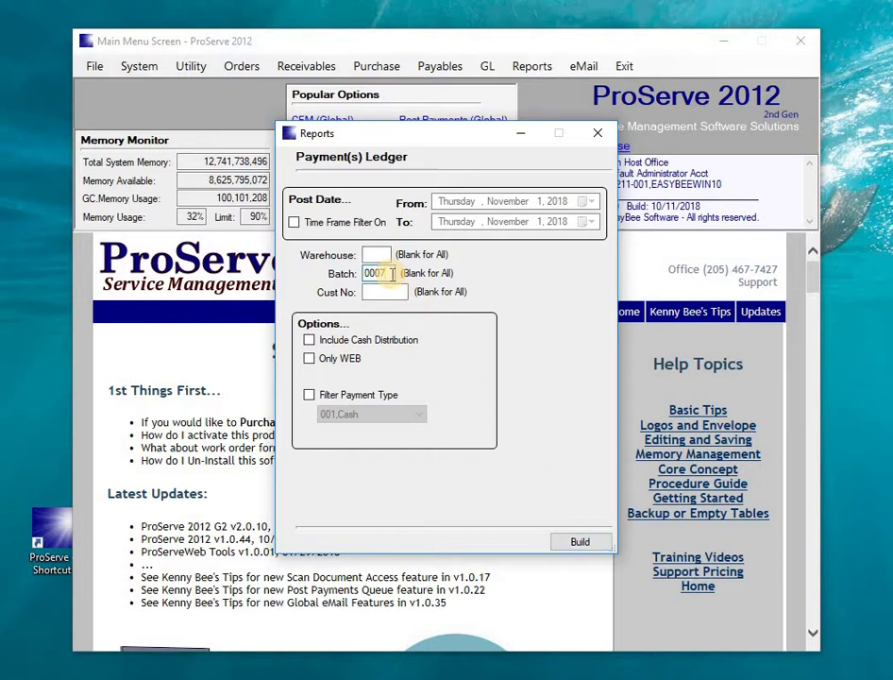
type("6")
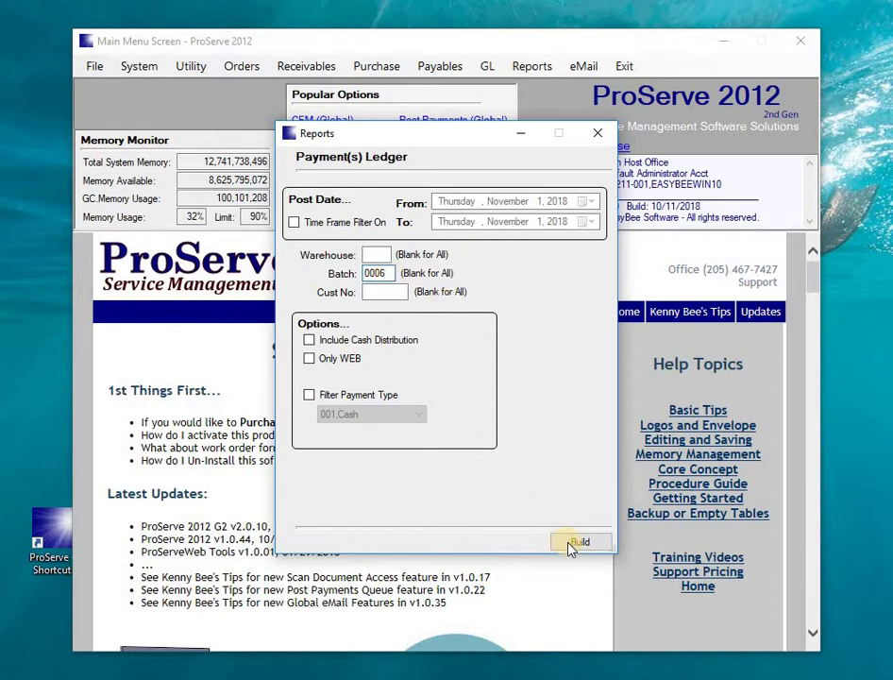
left_click(573, 542)
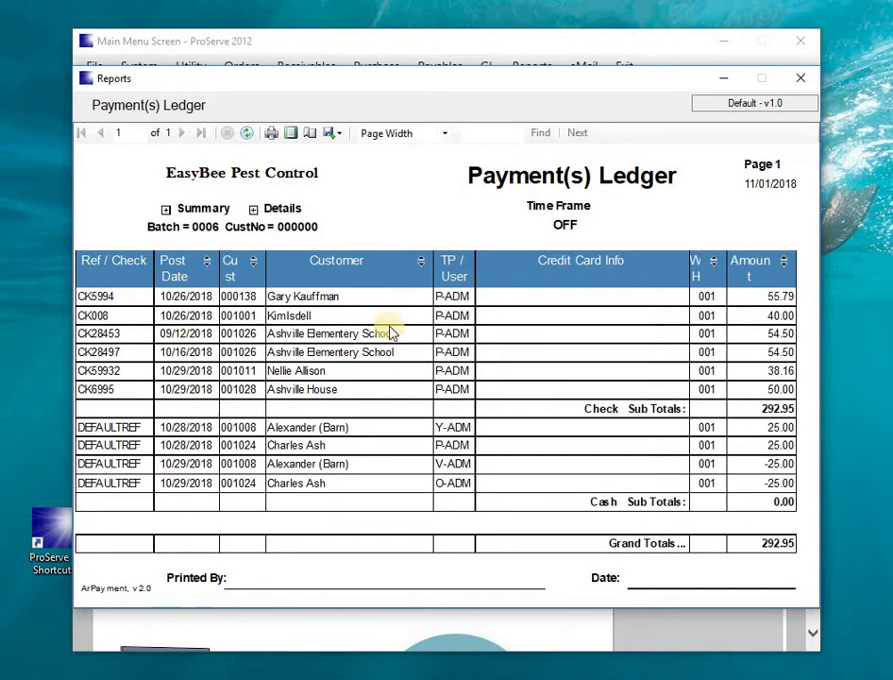
left_click(801, 82)
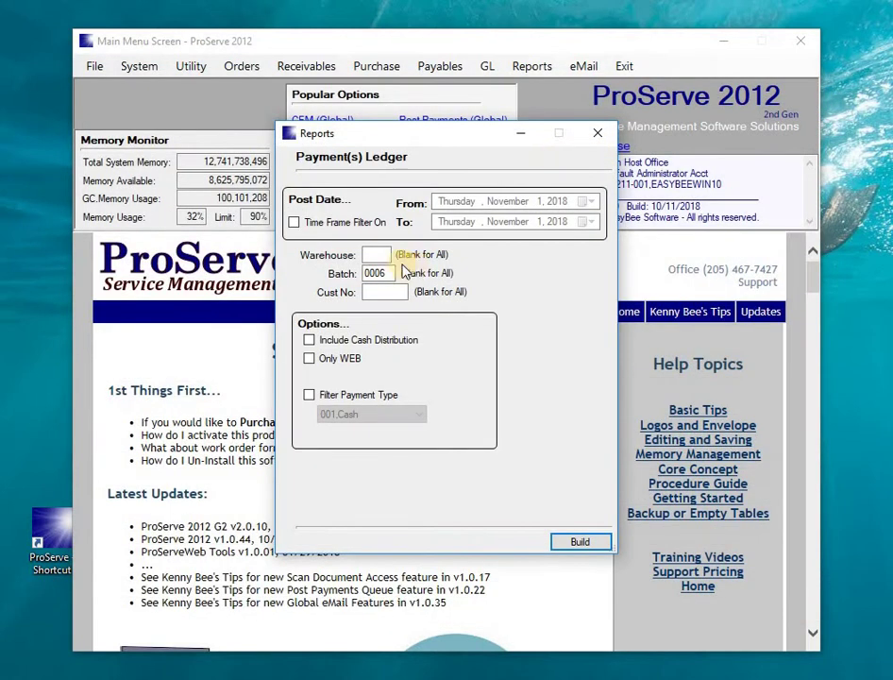
left_click(597, 133)
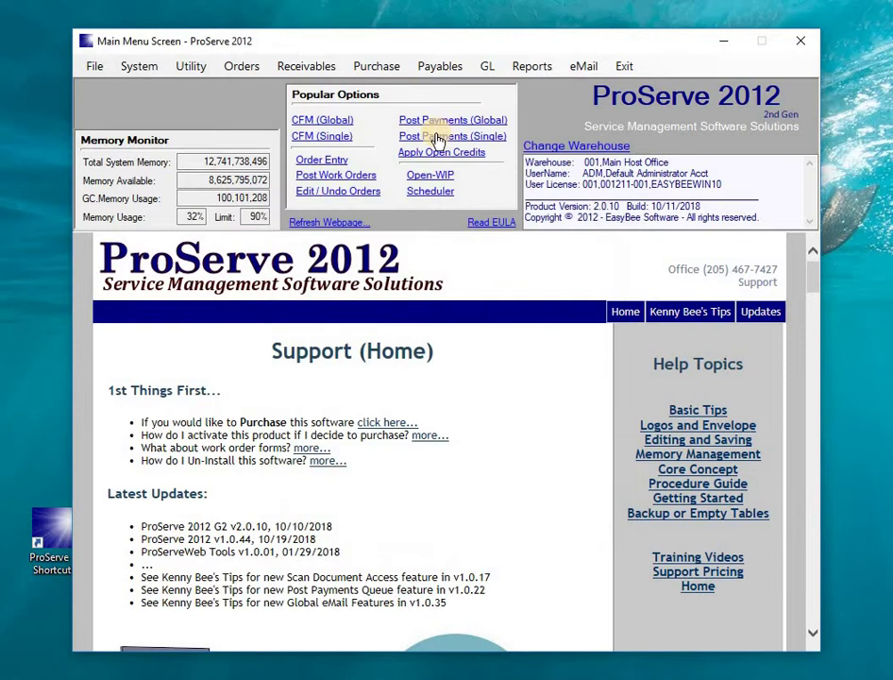
Step: Start posting a single payment, look up customers by the name "A" and open the first matching account
left_click(437, 138)
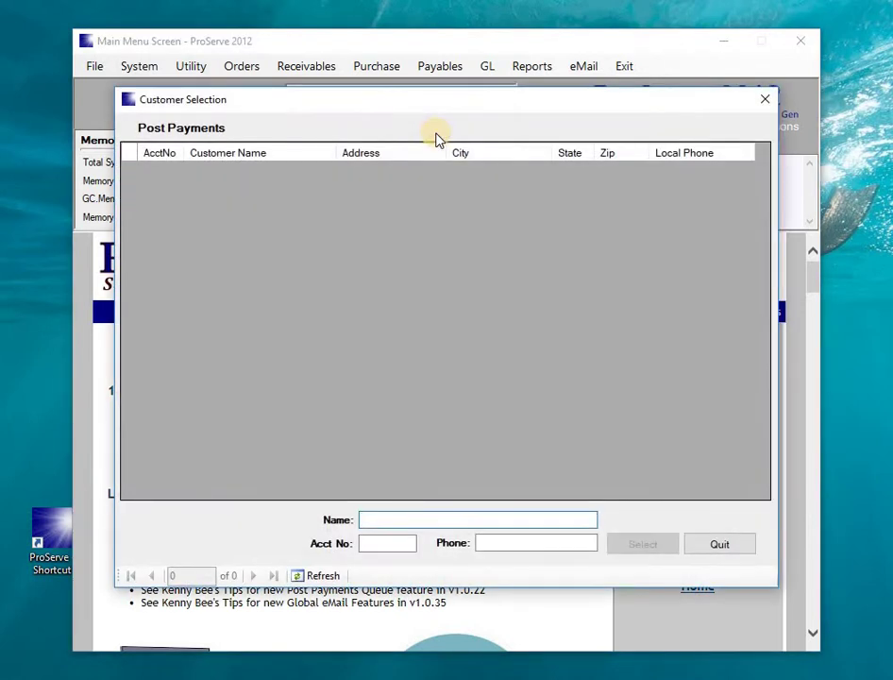
type("A")
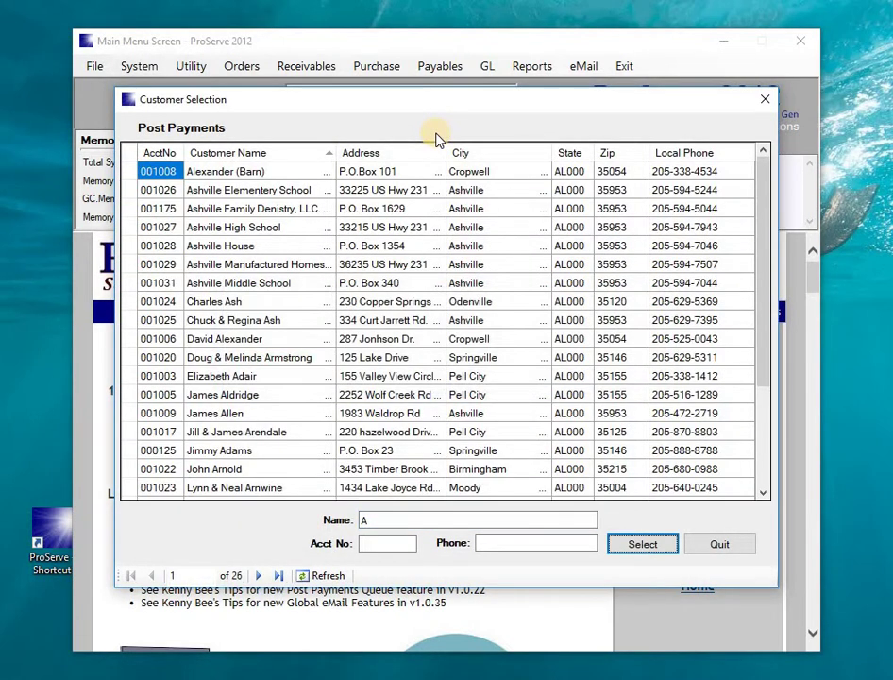
key("Return")
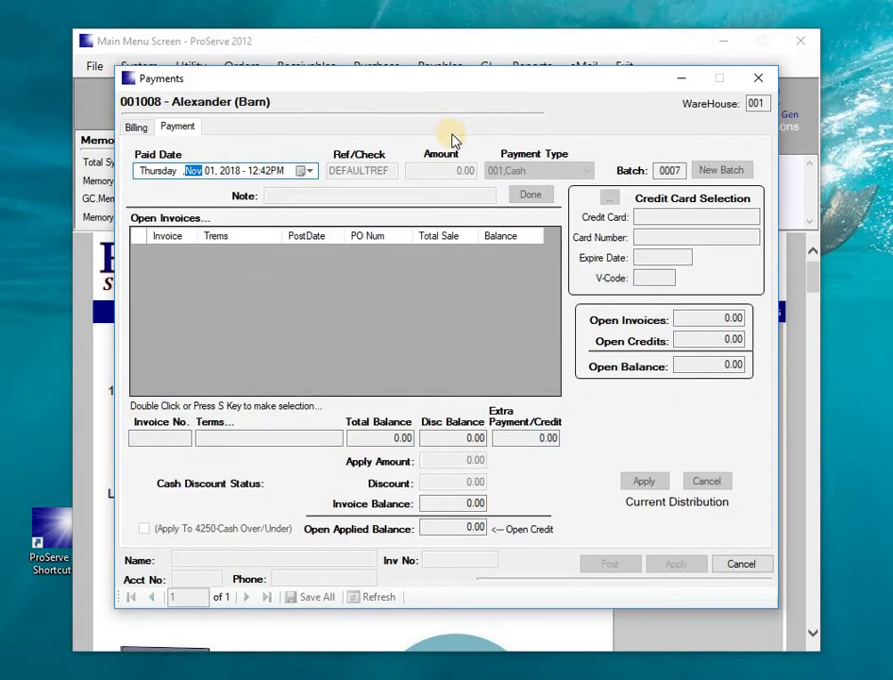
Step: Set the paid date to Oct 31, 2018 and enter a 50.00 cash payment with the default reference
left_click(681, 174)
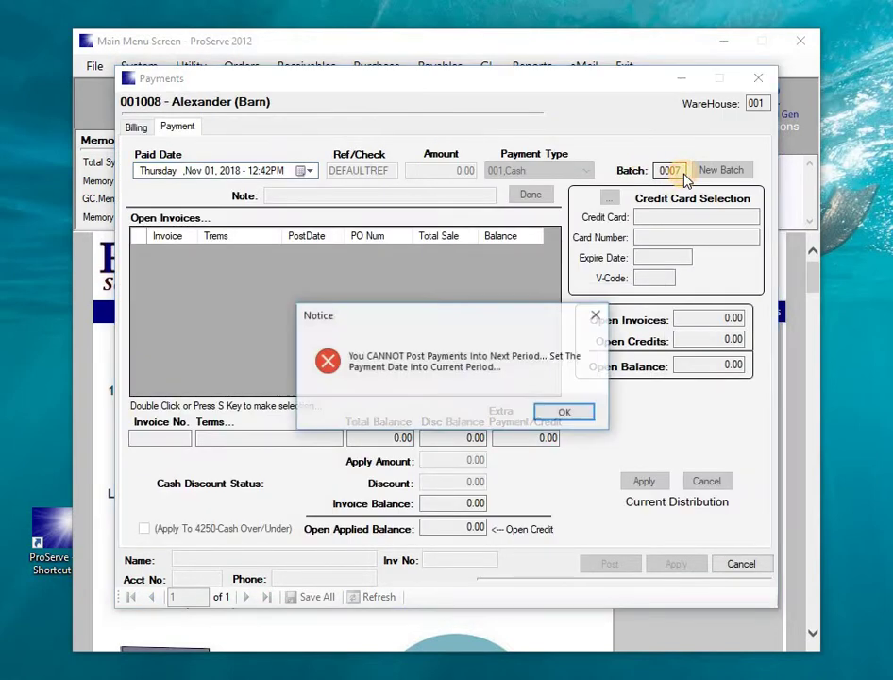
left_click(579, 409)
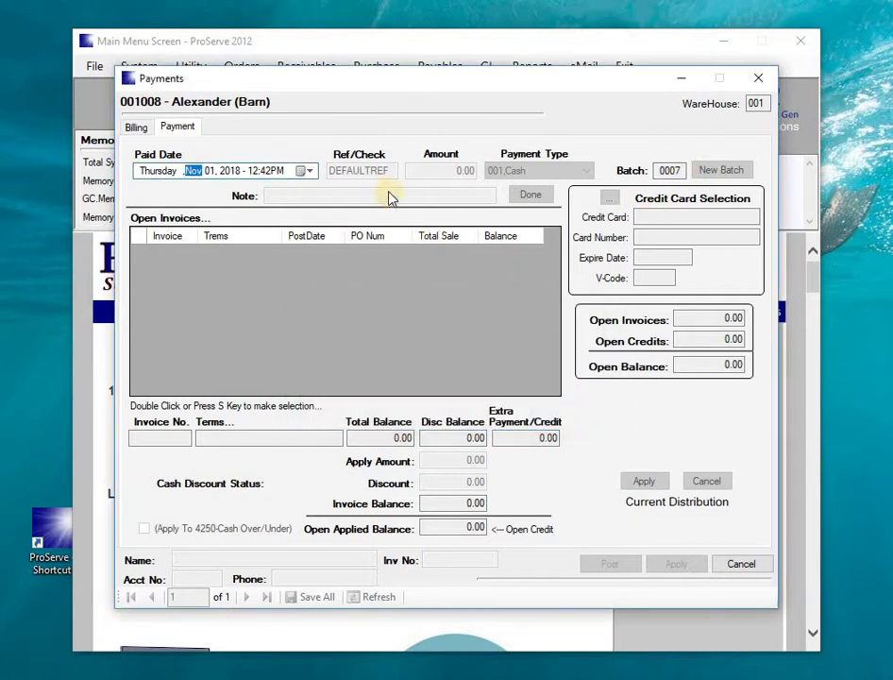
left_click(305, 171)
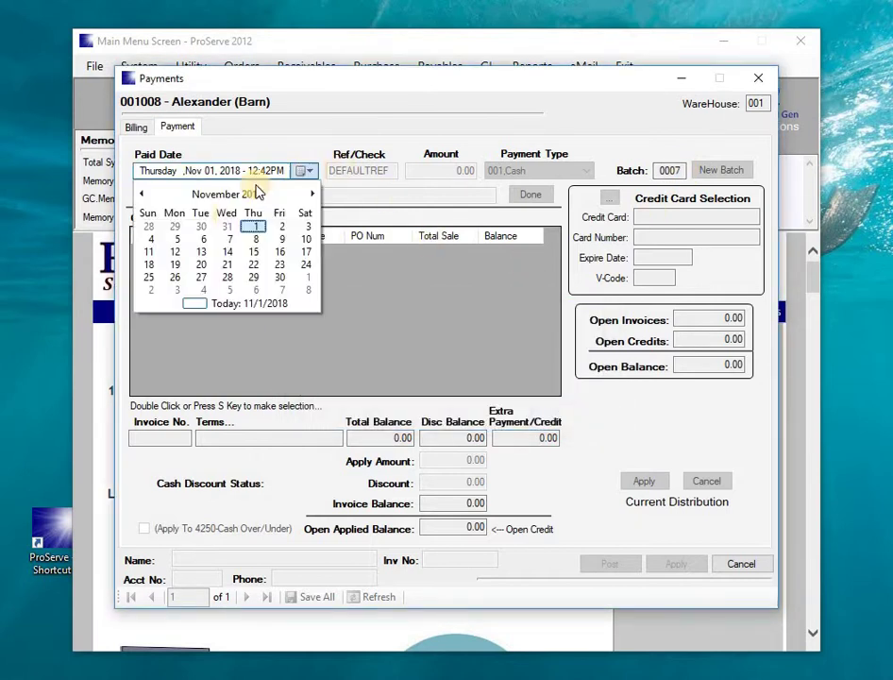
left_click(231, 228)
key("Tab")
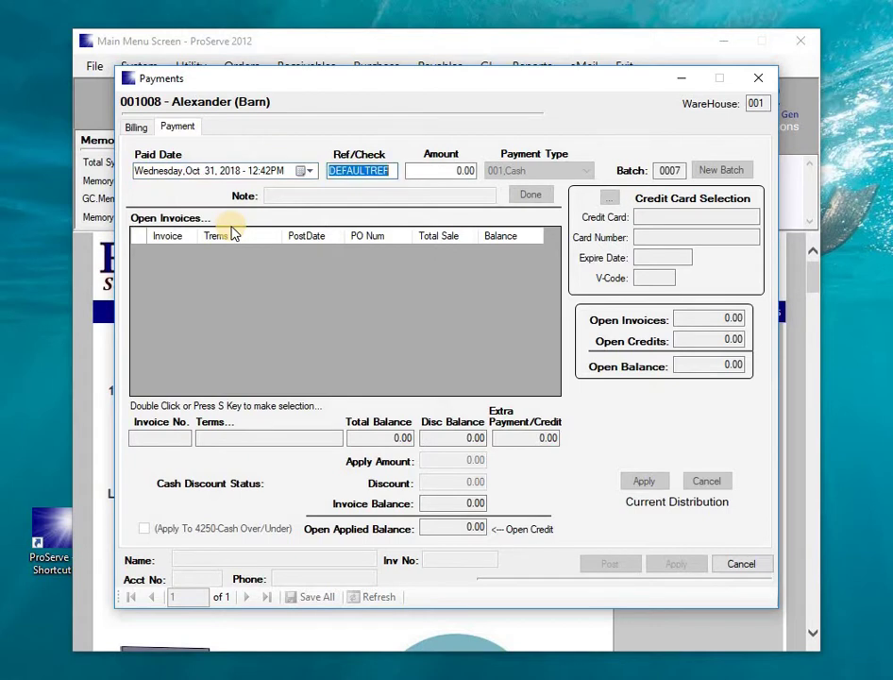
key("Tab")
type("50")
key("Tab")
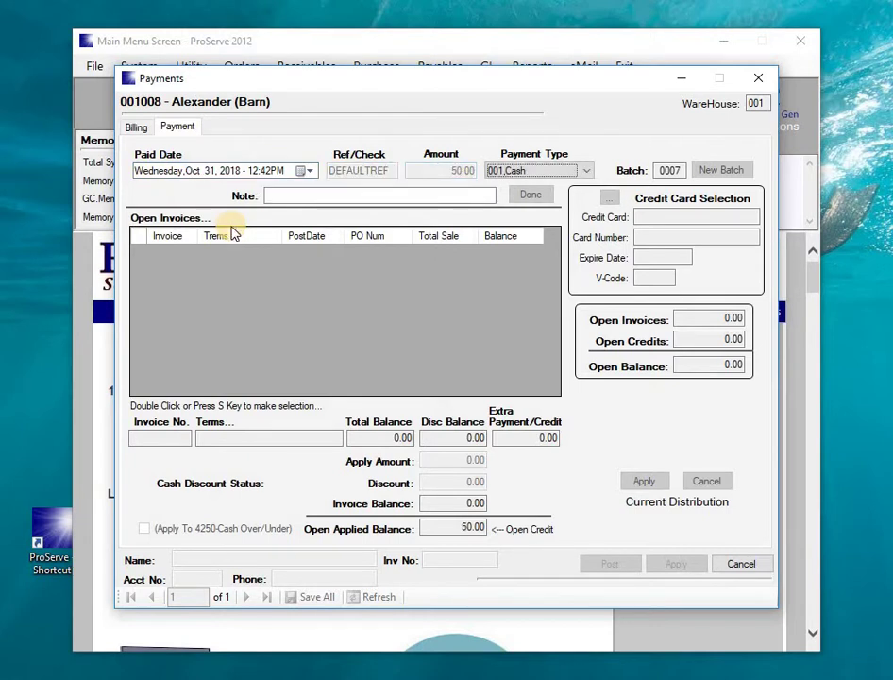
key("Tab")
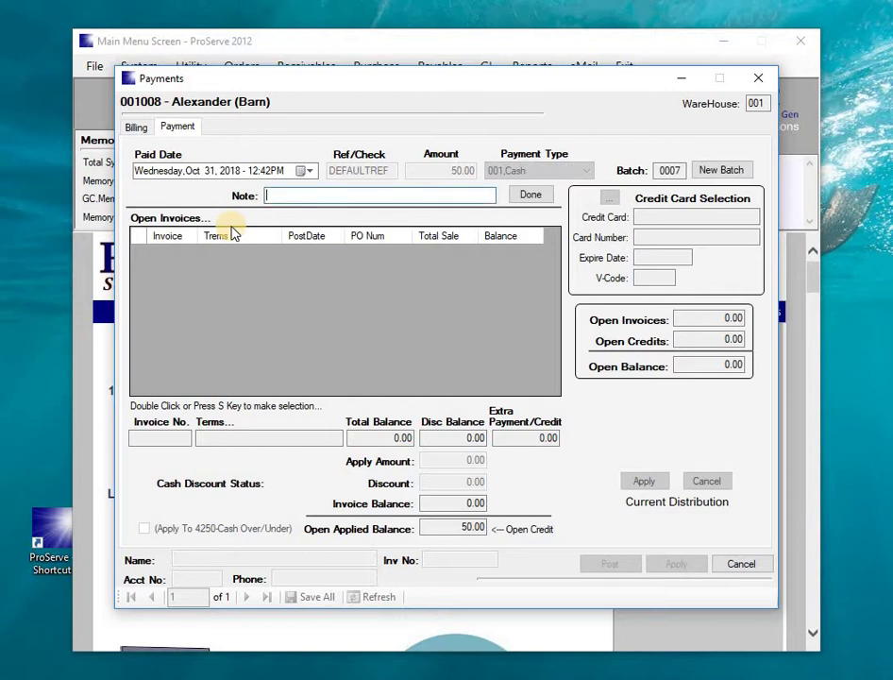
Step: Increment the payment batch counter to a new batch and close the payment entry and customer selection without posting
left_click(720, 176)
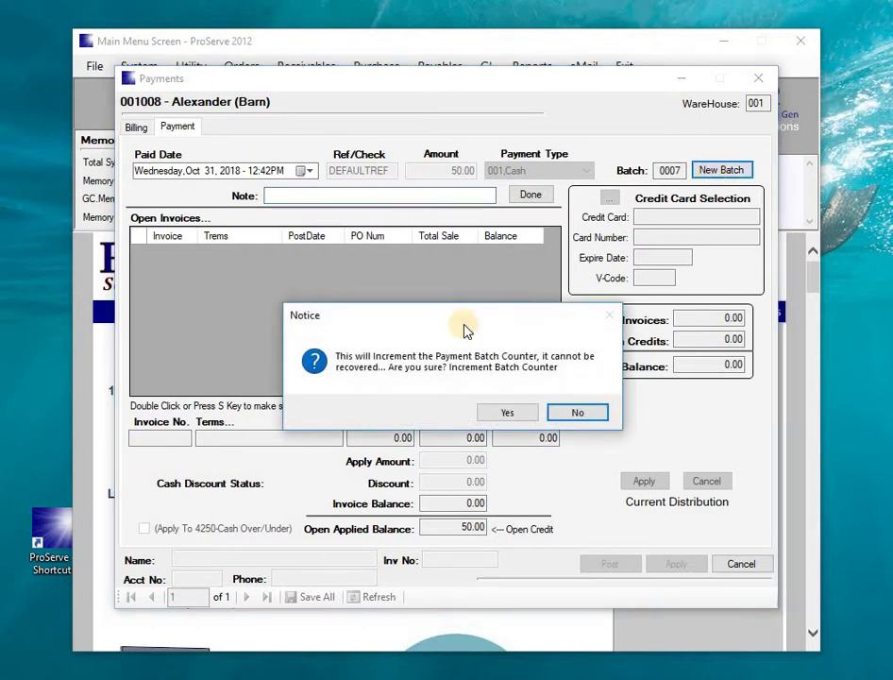
left_click(490, 411)
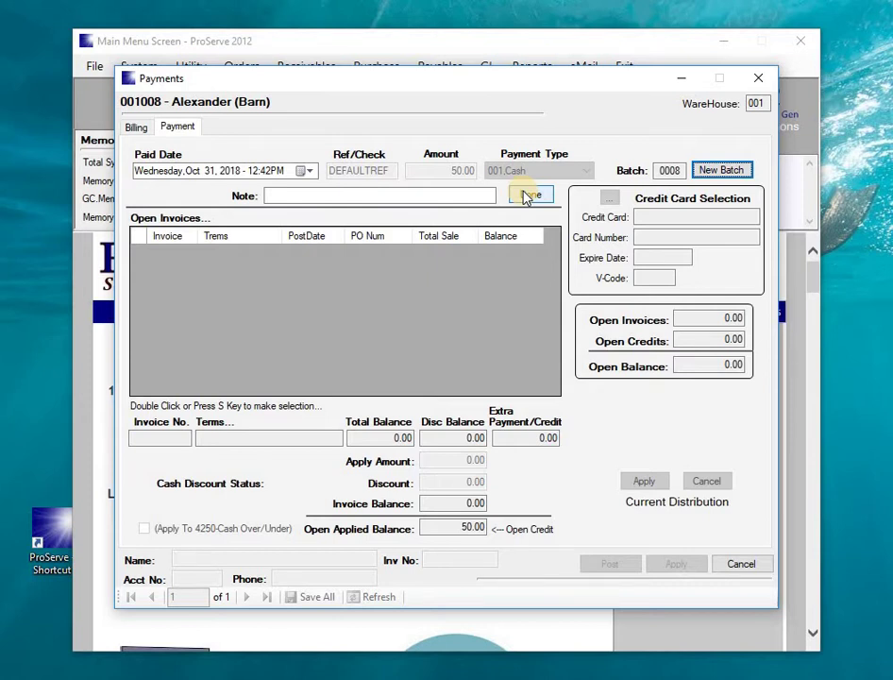
left_click(757, 78)
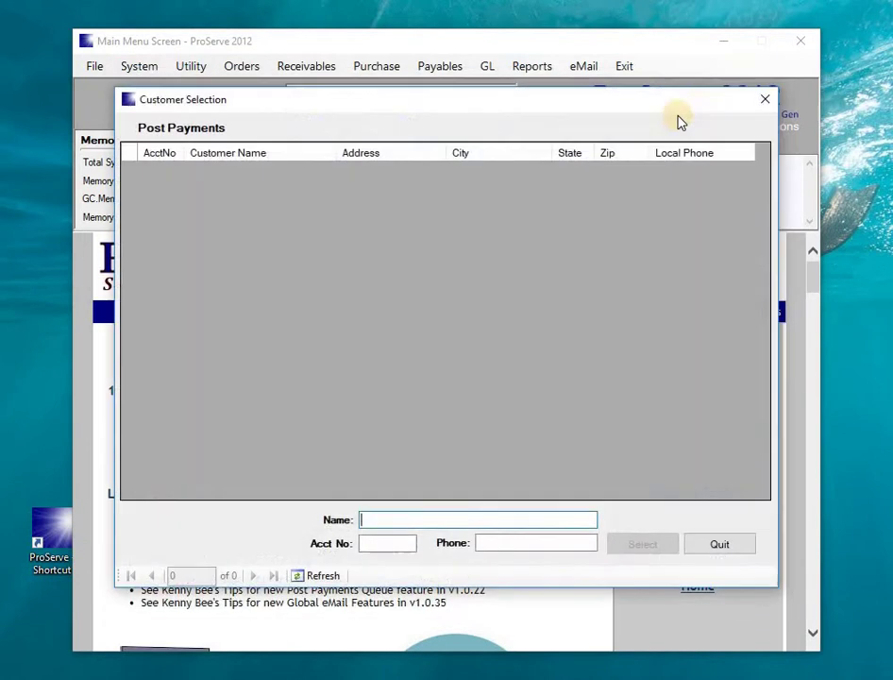
left_click(765, 99)
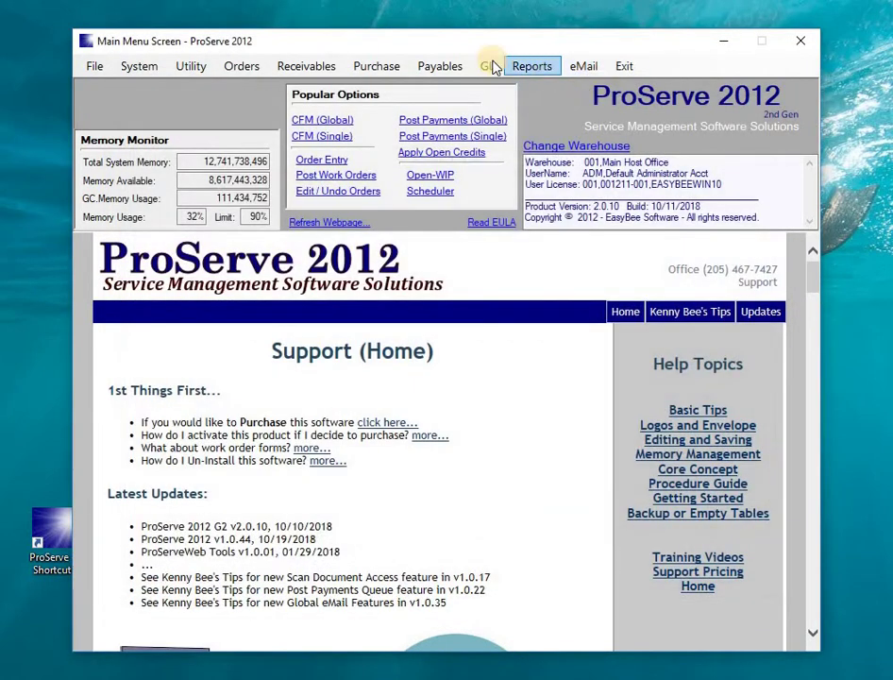
Step: Check the default batch number in the accounts receivable Payment(s) Ledger options and close them without building
left_click(532, 66)
mouse_move(587, 131)
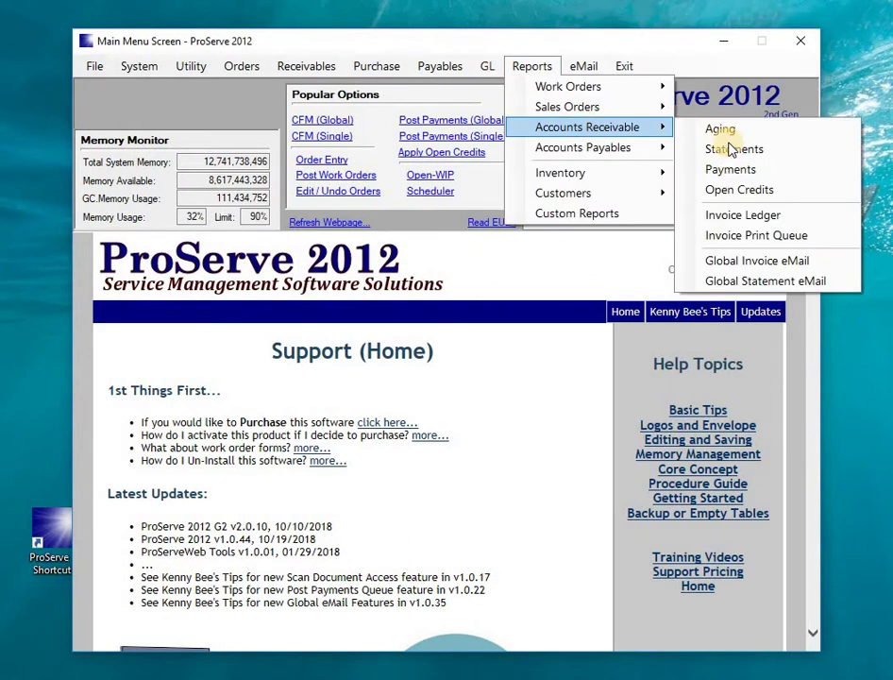
left_click(738, 169)
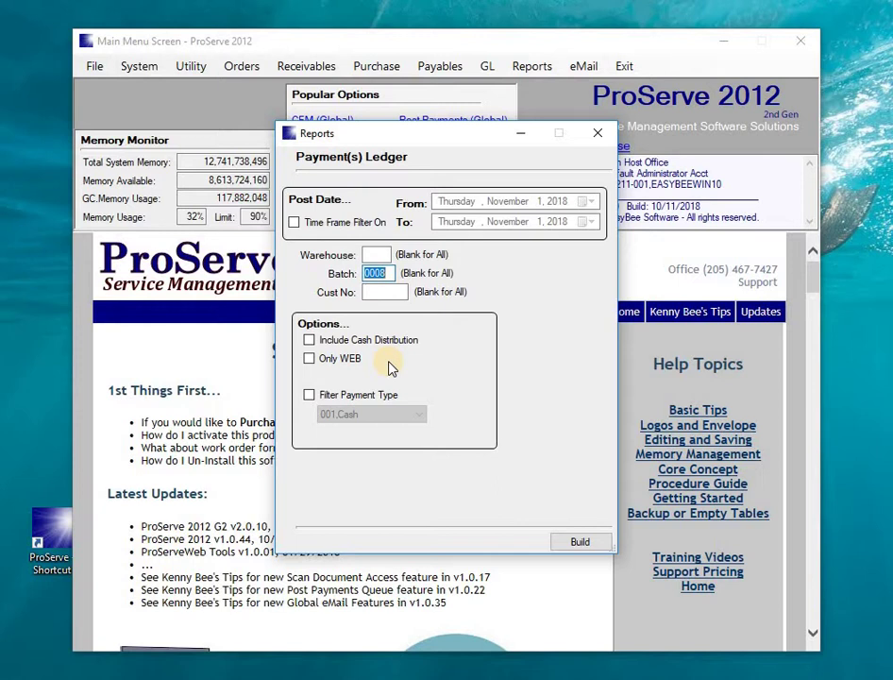
left_click(597, 133)
Step: Build the Open Credit(s) Ledger with the batch left blank for all, review it and close the report and its options
left_click(547, 70)
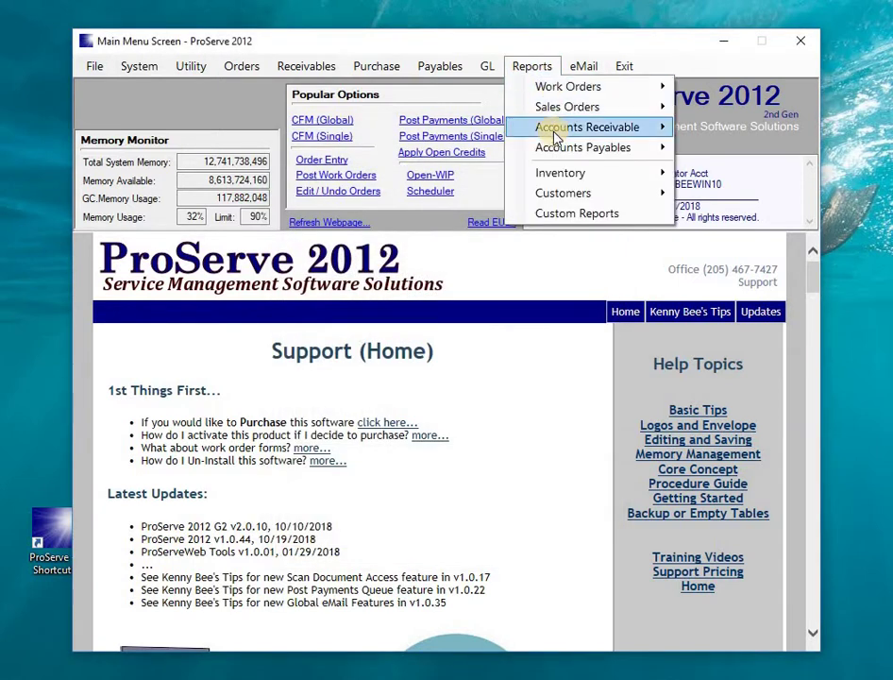
mouse_move(558, 128)
left_click(730, 193)
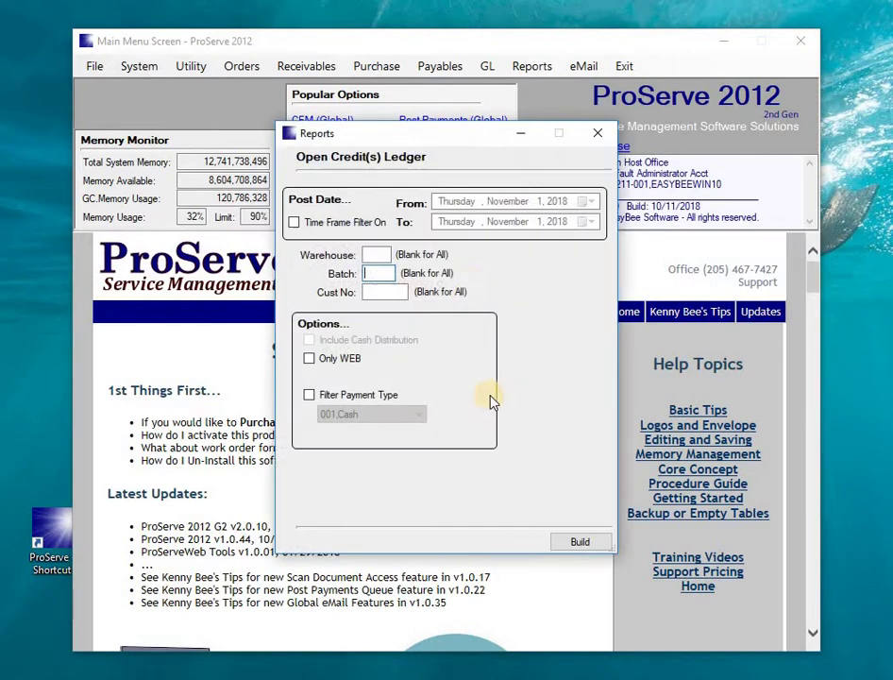
left_click(585, 542)
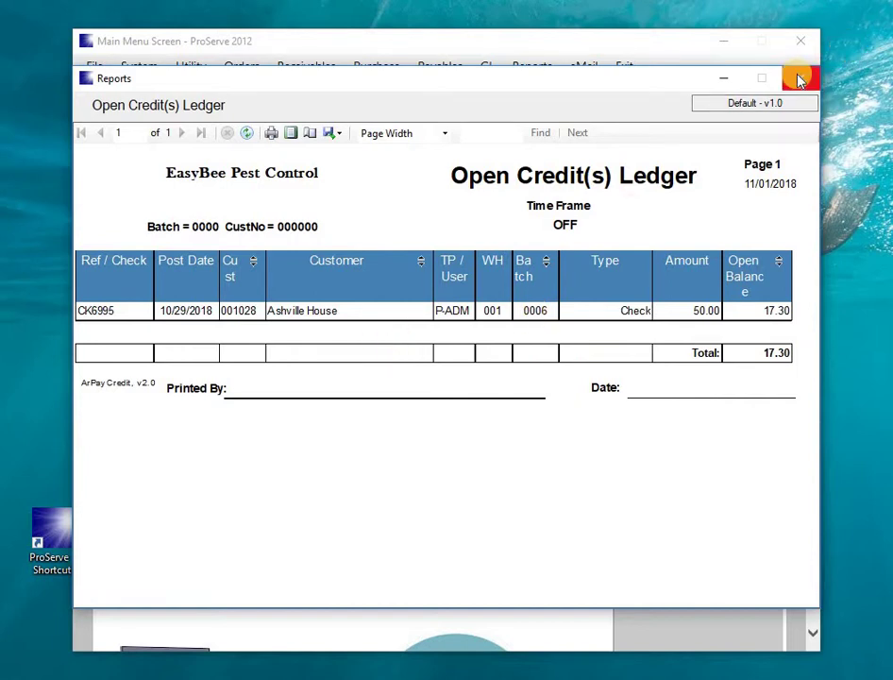
left_click(799, 81)
left_click(598, 136)
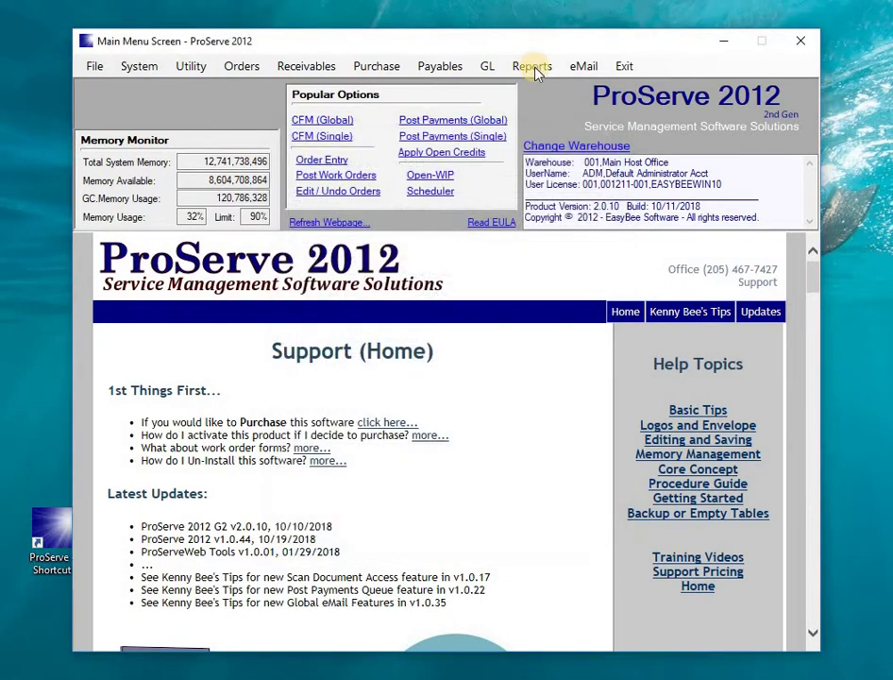
Step: Build the accounts receivable Invoice Ledger from November 1, 2017 to November 1, 2018 with Sub-Total on UserID on
left_click(531, 67)
mouse_move(562, 138)
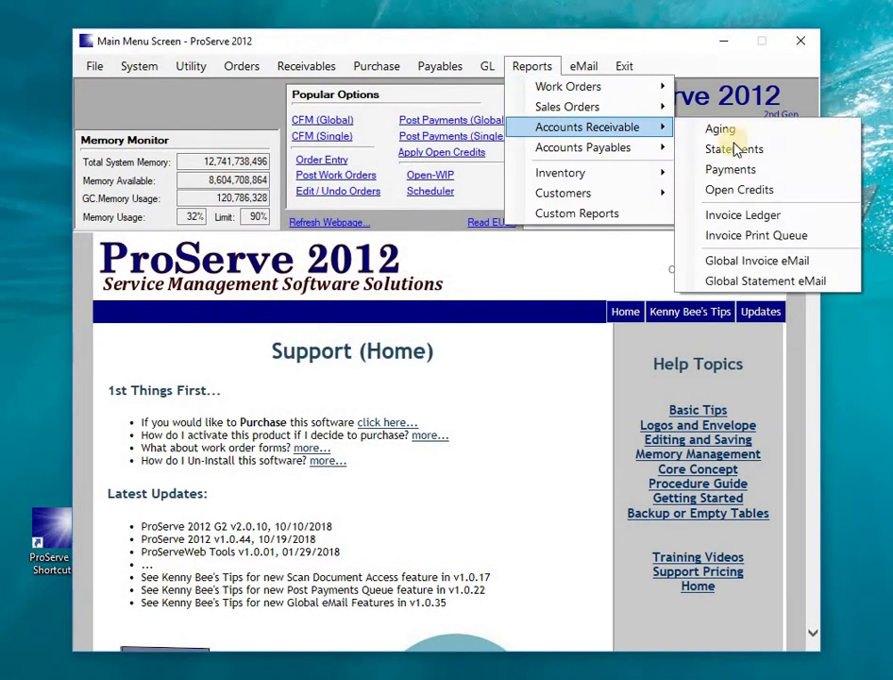
left_click(694, 220)
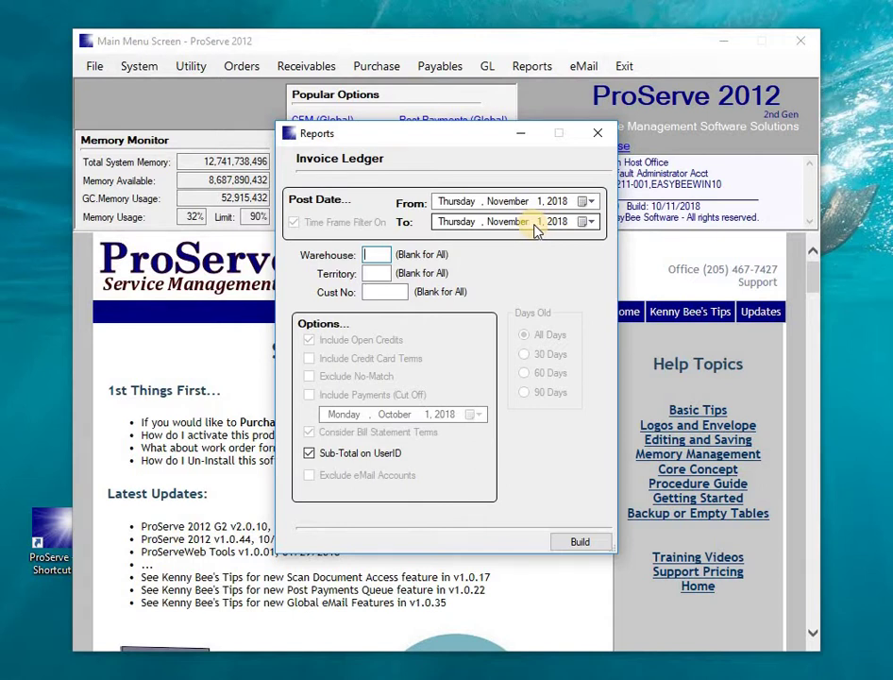
left_click(557, 203)
key("Down")
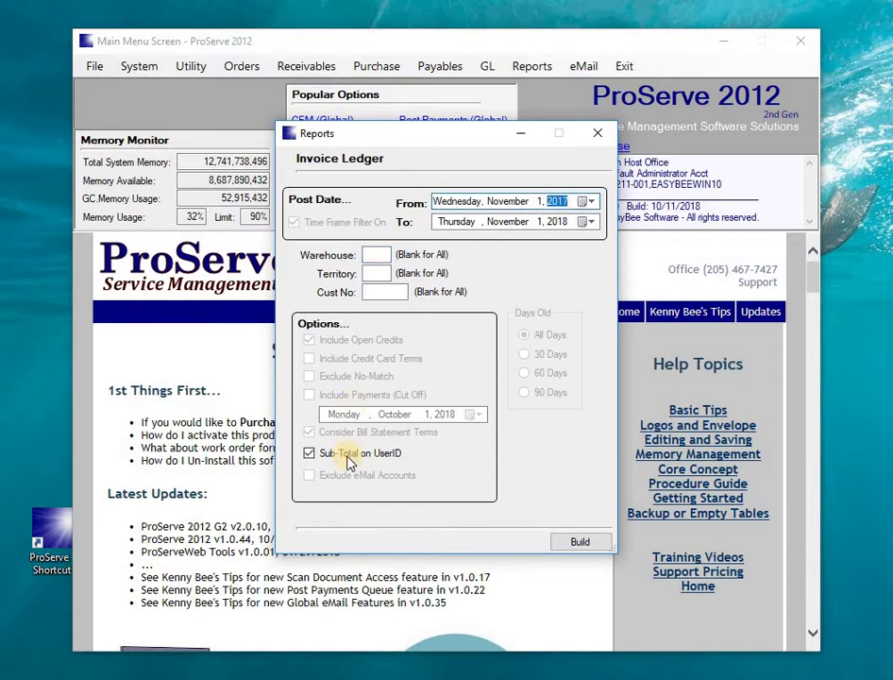
left_click(579, 540)
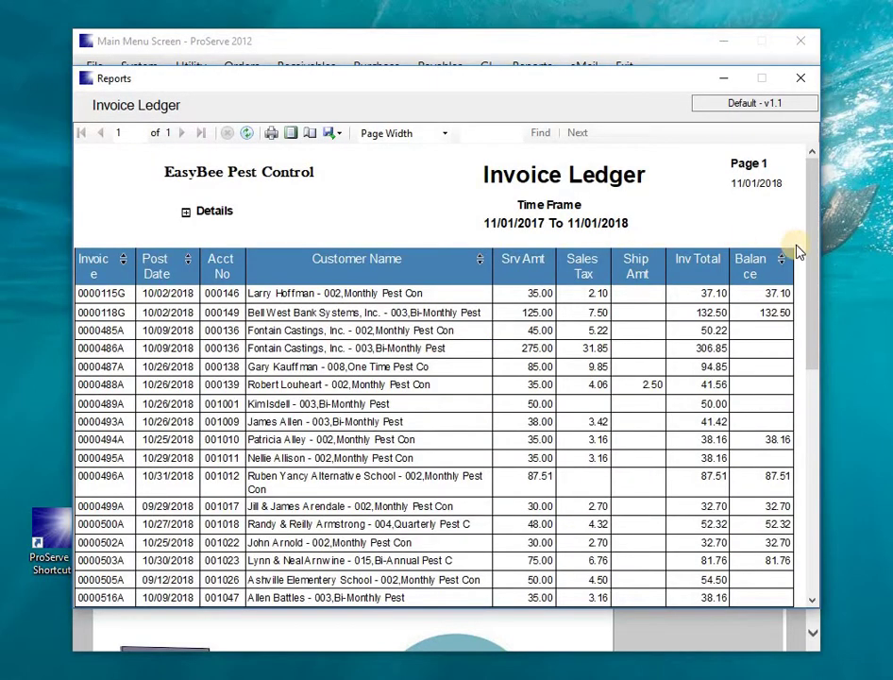
Step: Review the Invoice Ledger through its user subtotals and grand totals, collapse and re-expand the details, and close the report
left_click_drag(809, 245, 824, 491)
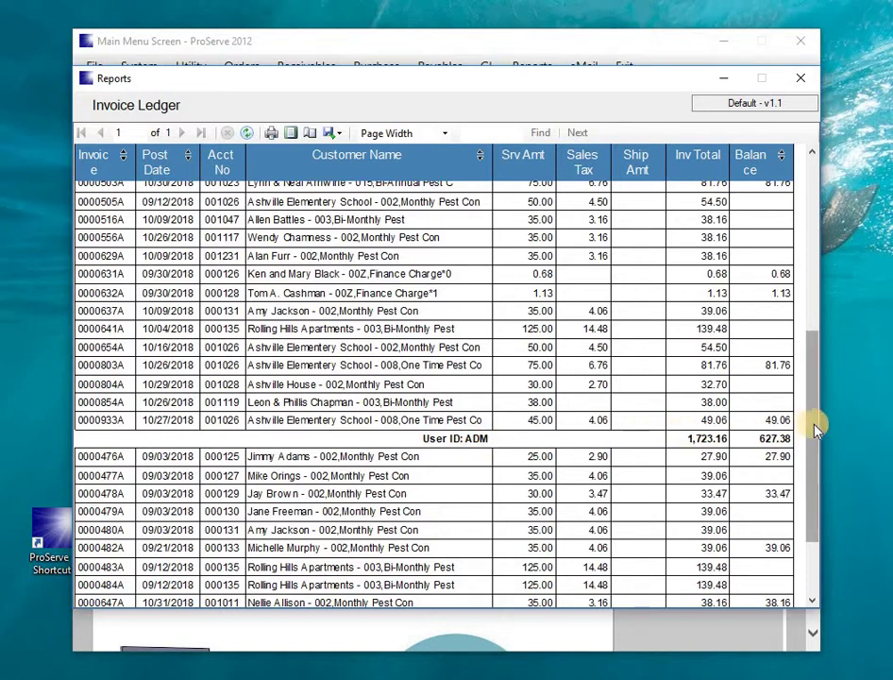
scroll(819, 482, "down", 3)
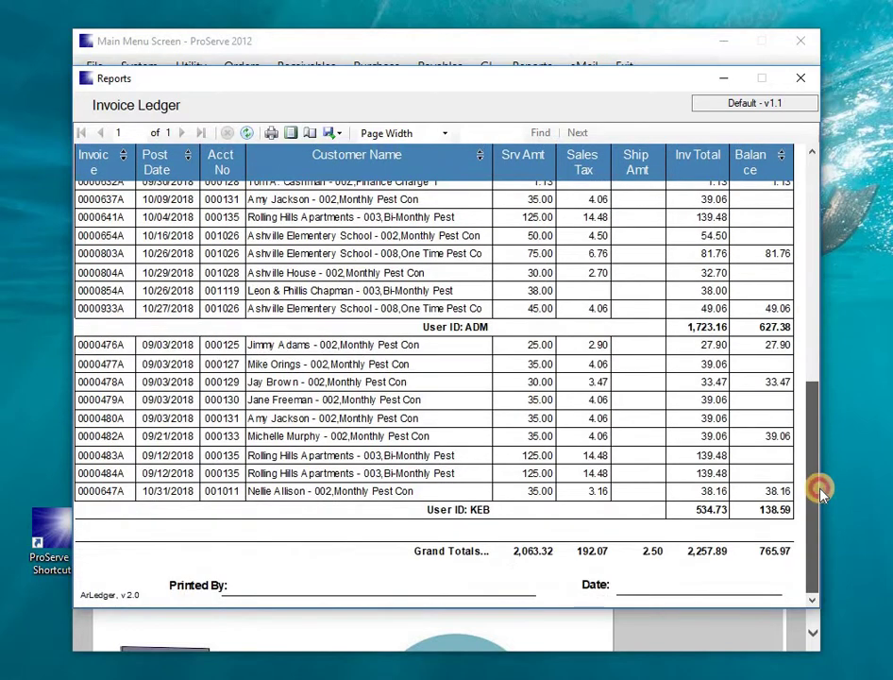
left_click_drag(814, 363, 814, 180)
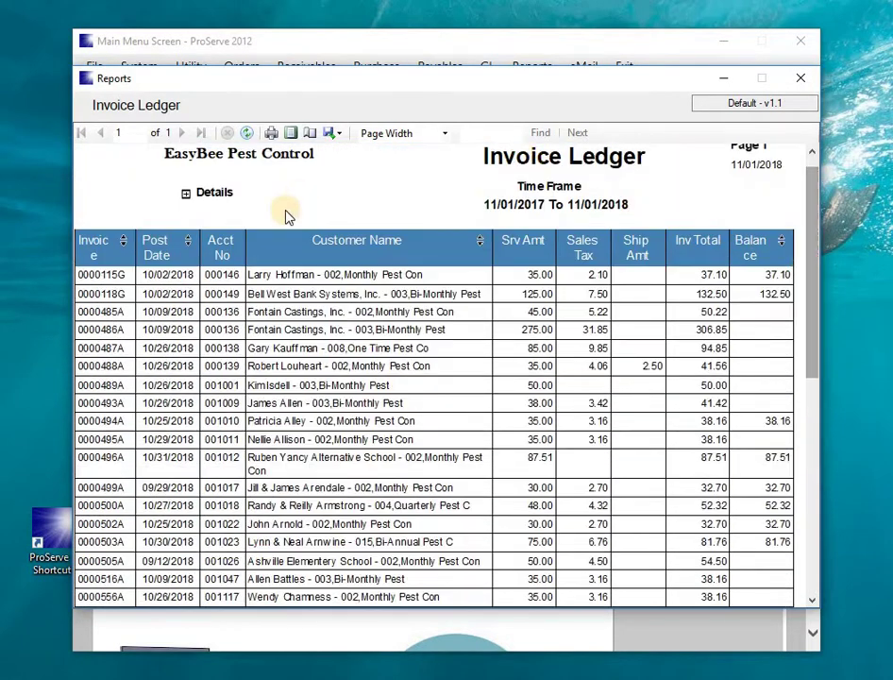
left_click(184, 191)
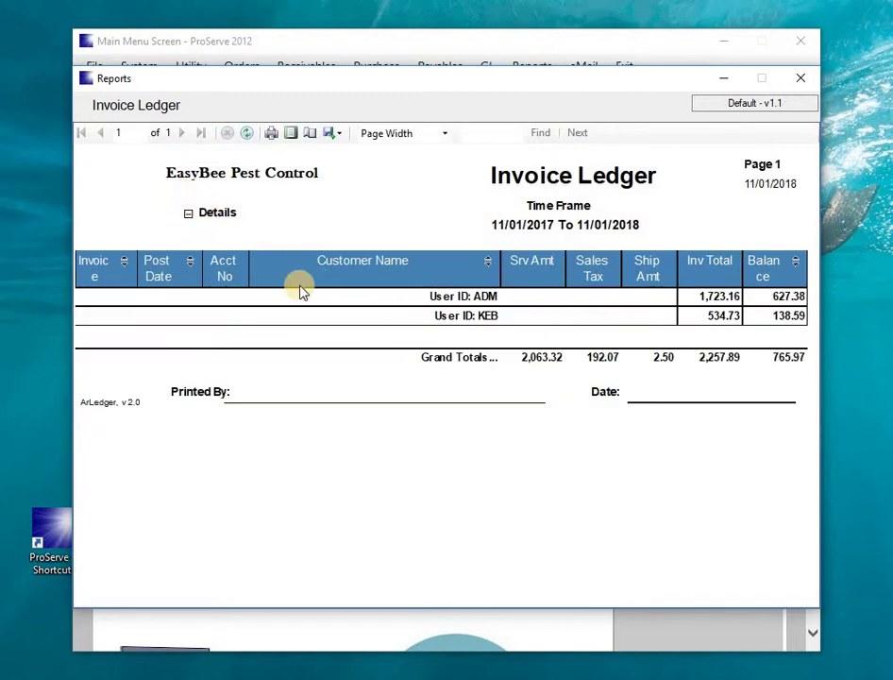
left_click(189, 213)
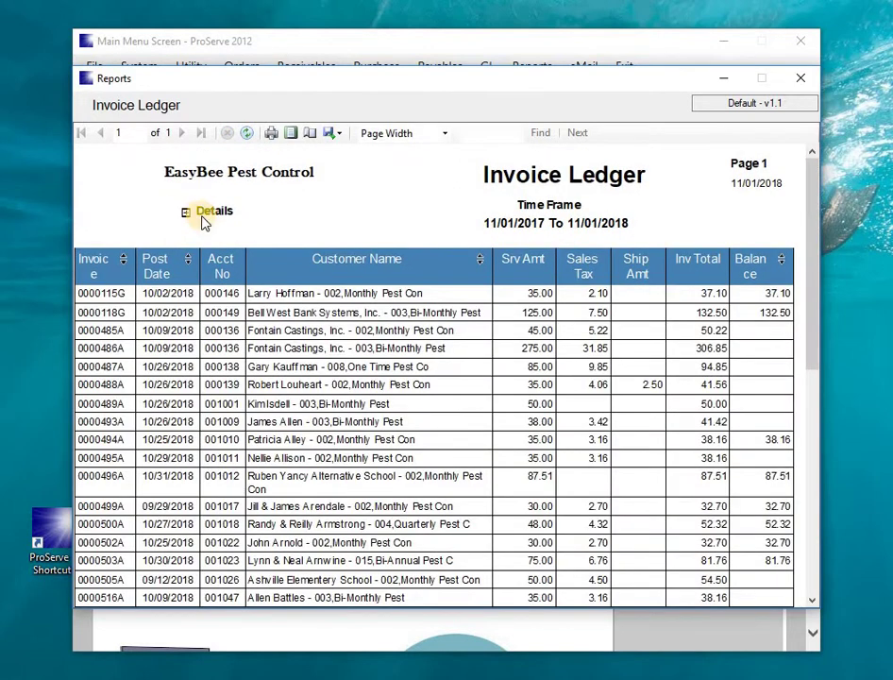
left_click(801, 78)
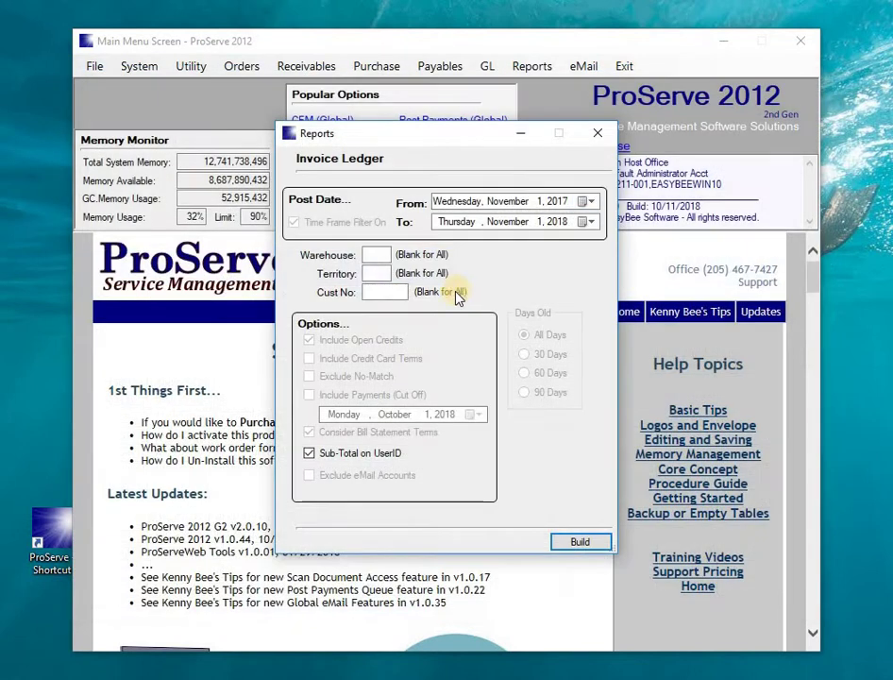
Step: Rebuild the Invoice Ledger for November 1, 2017 to November 1, 2018 with Sub-Total on UserID off
left_click(308, 453)
left_click(580, 540)
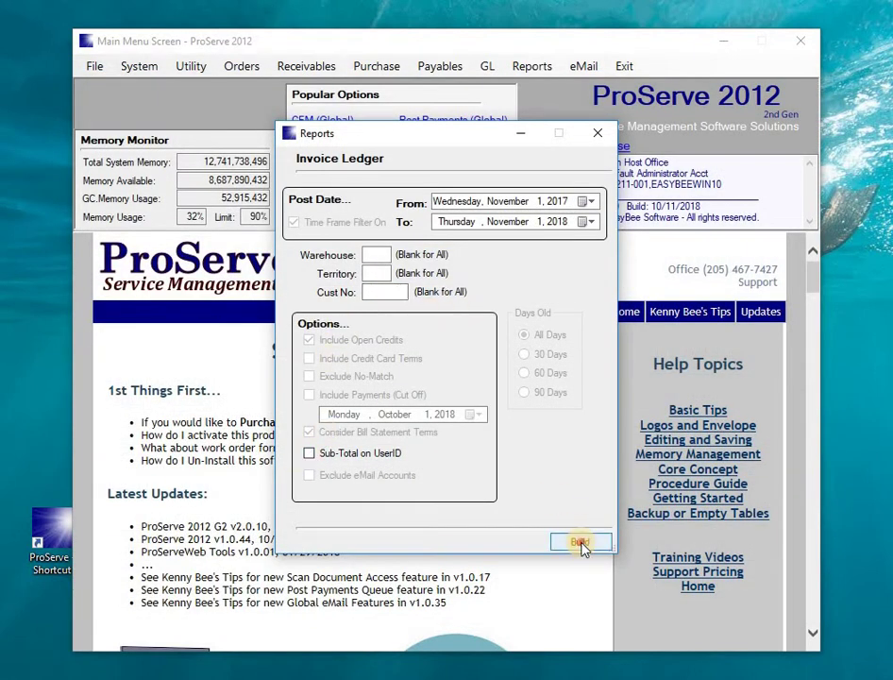
left_click(579, 545)
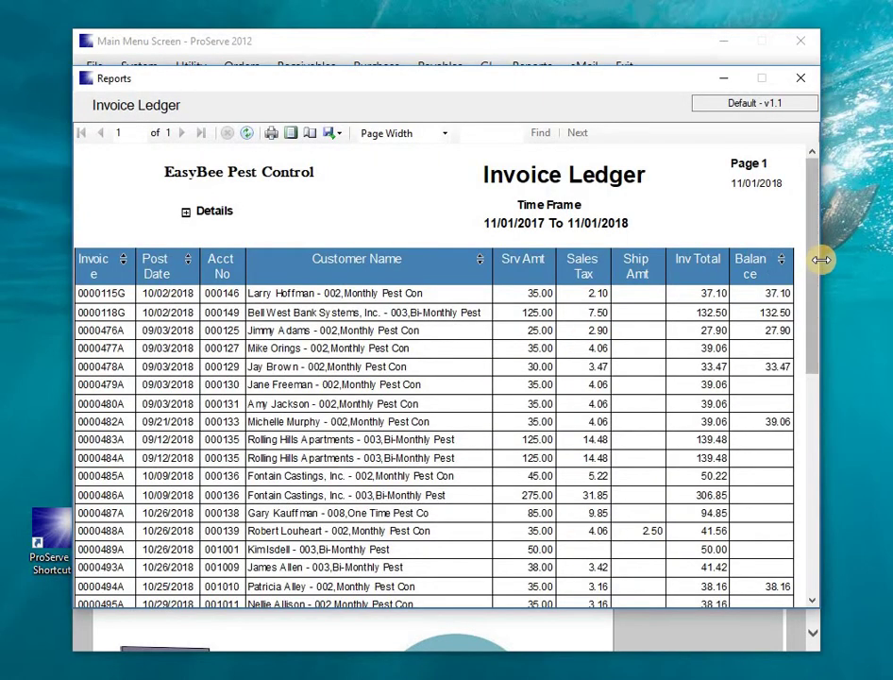
Step: Sort the Invoice Ledger by balance from highest to lowest, review it and close the report and its options
left_click_drag(822, 351, 819, 276)
left_click(781, 260)
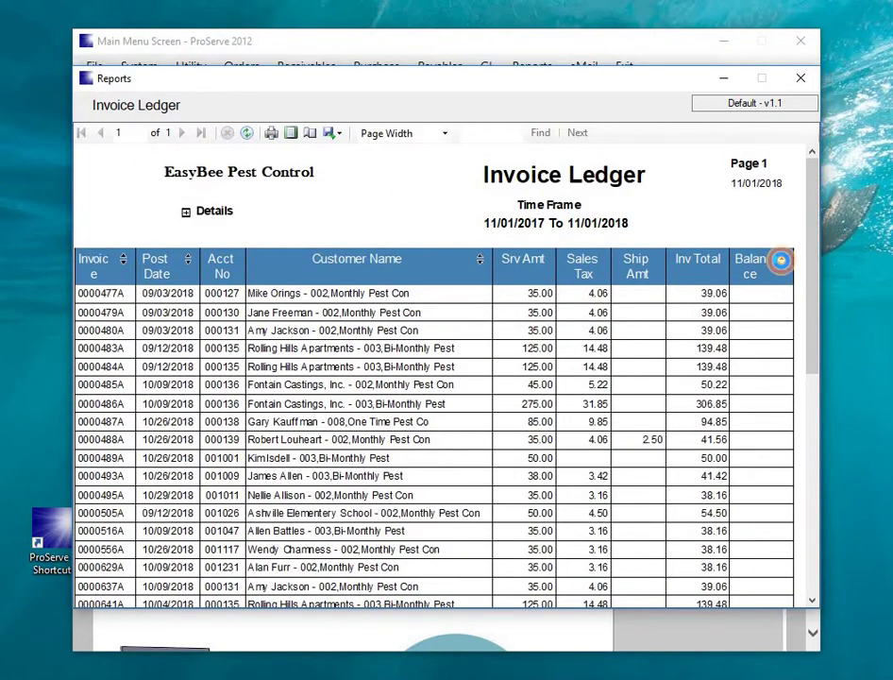
left_click(780, 261)
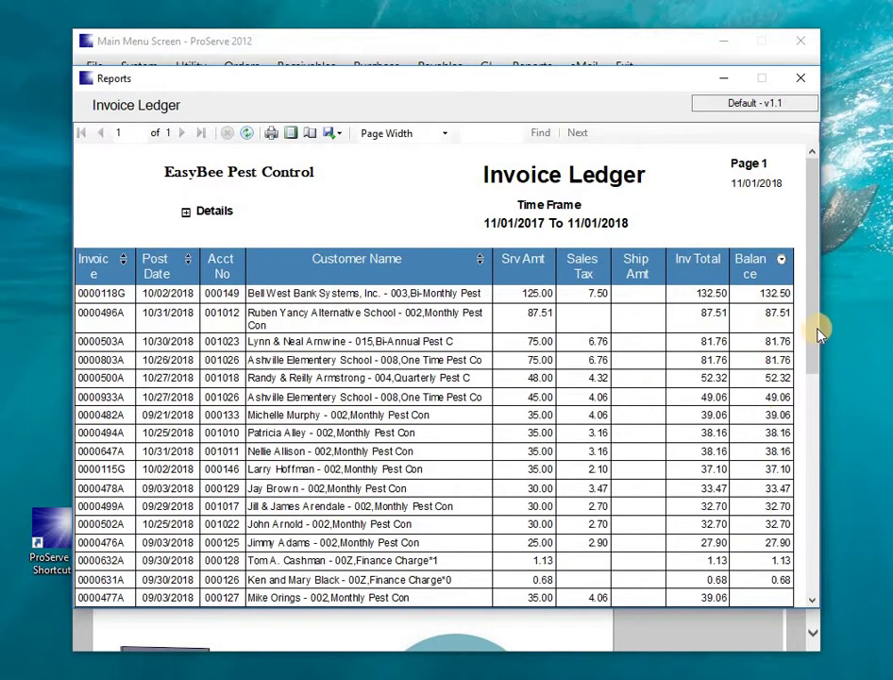
left_click_drag(819, 334, 813, 412)
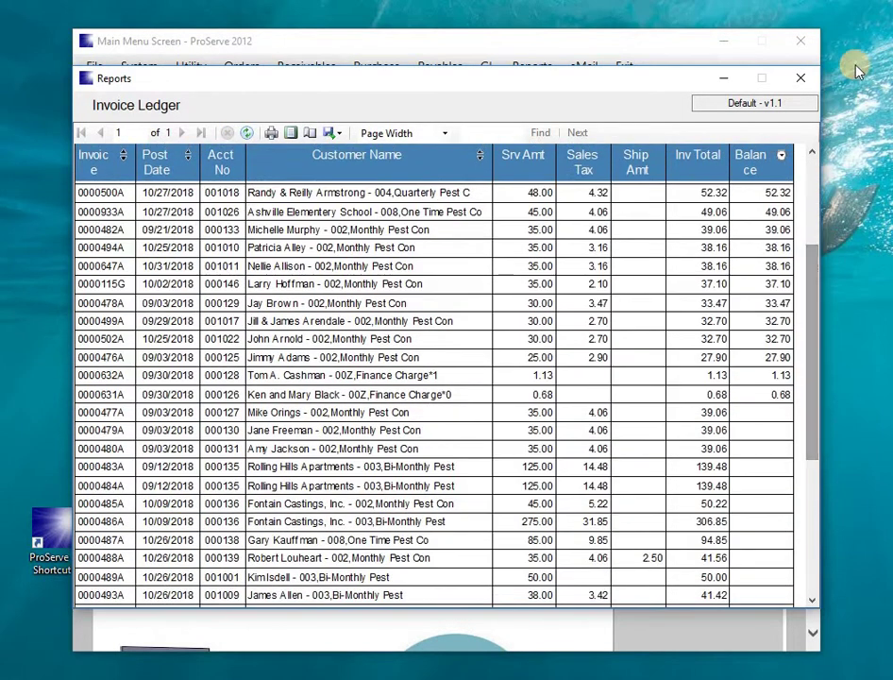
left_click(801, 78)
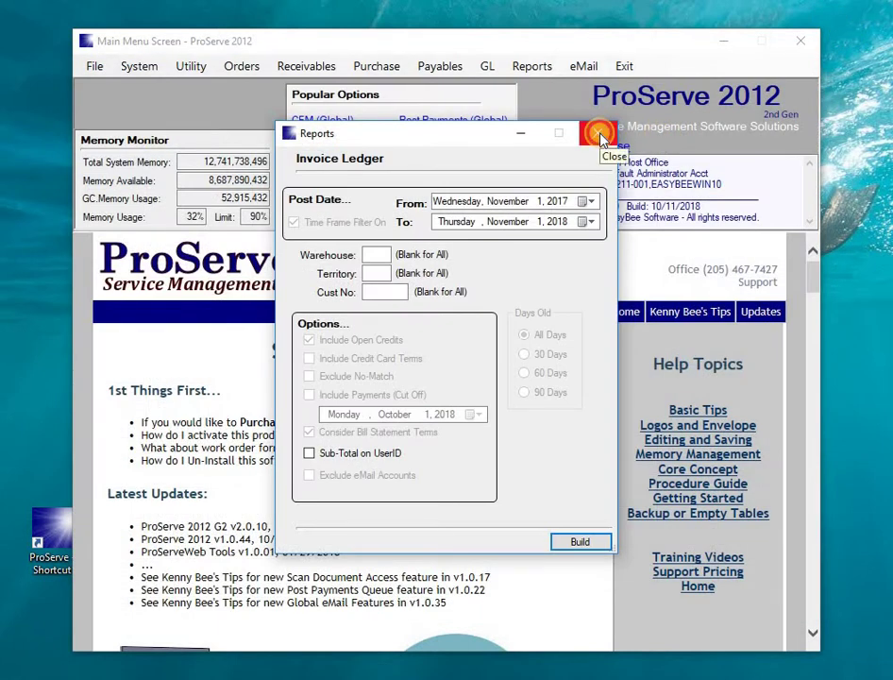
left_click(600, 137)
Step: Open the accounts receivable Invoice Print Queue and reset the open invoice posted 12/31/2013 to print
left_click(533, 66)
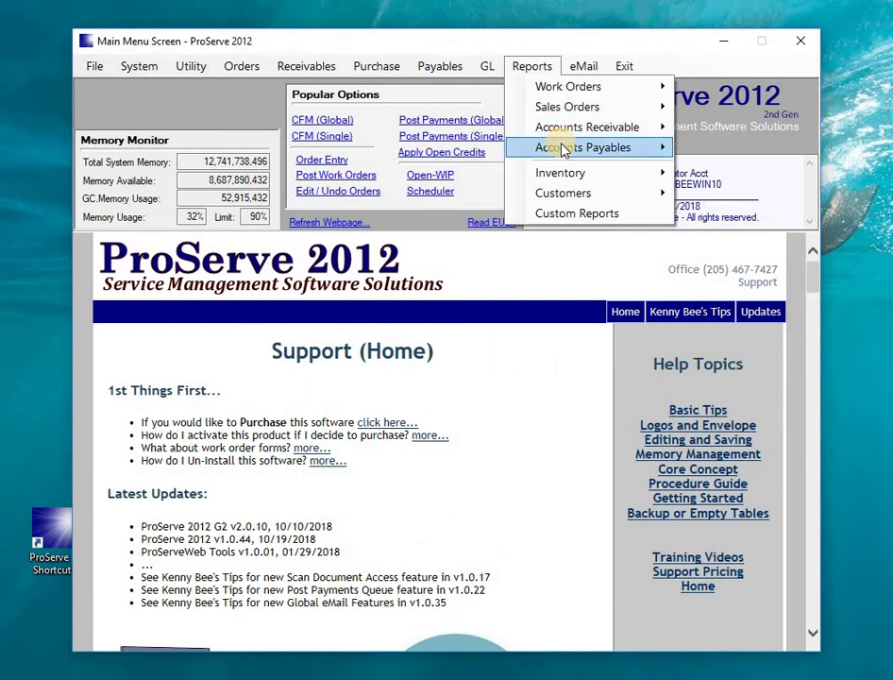
mouse_move(587, 126)
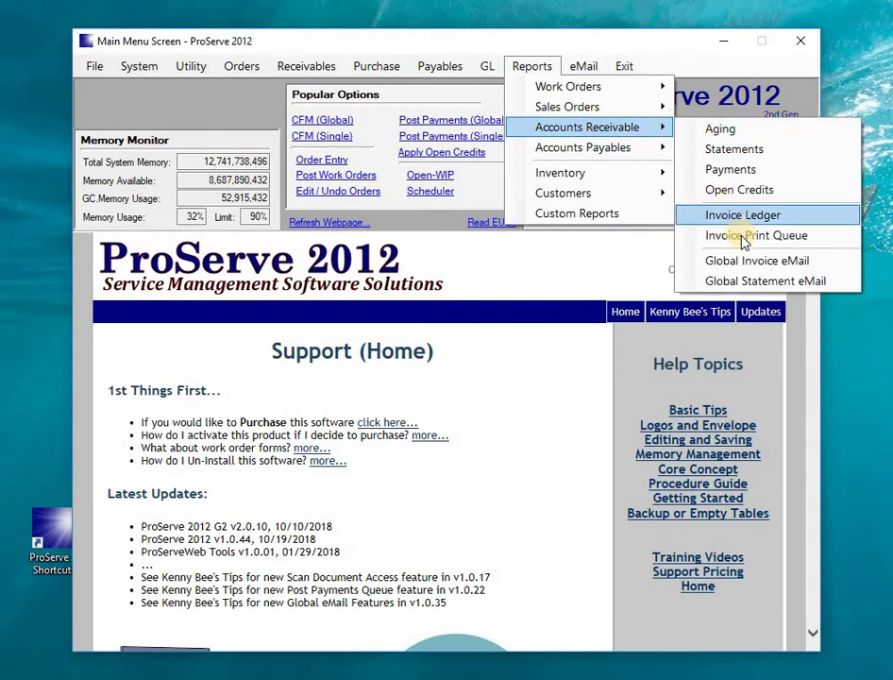
left_click(688, 236)
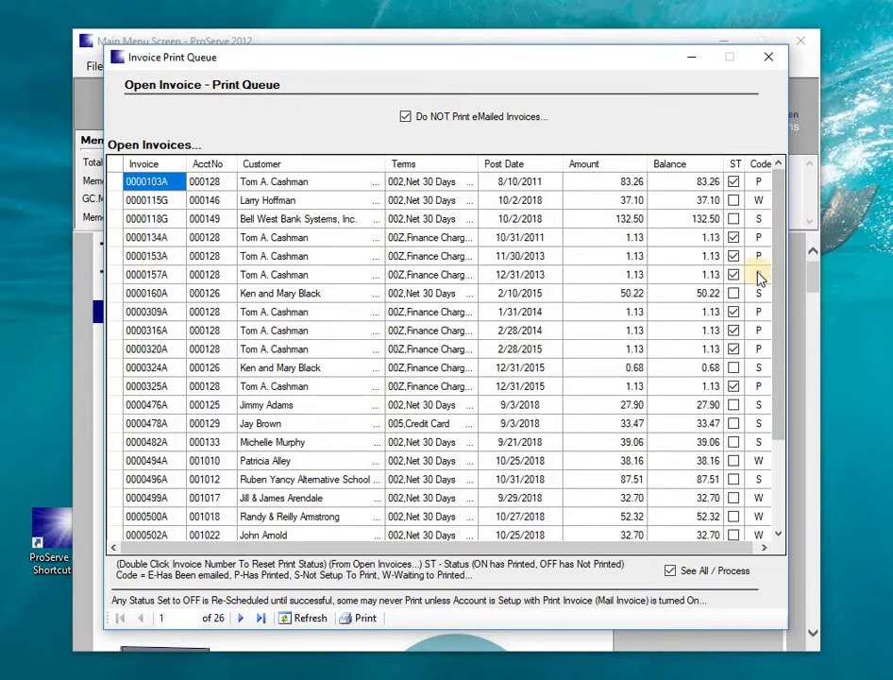
double_click(146, 275)
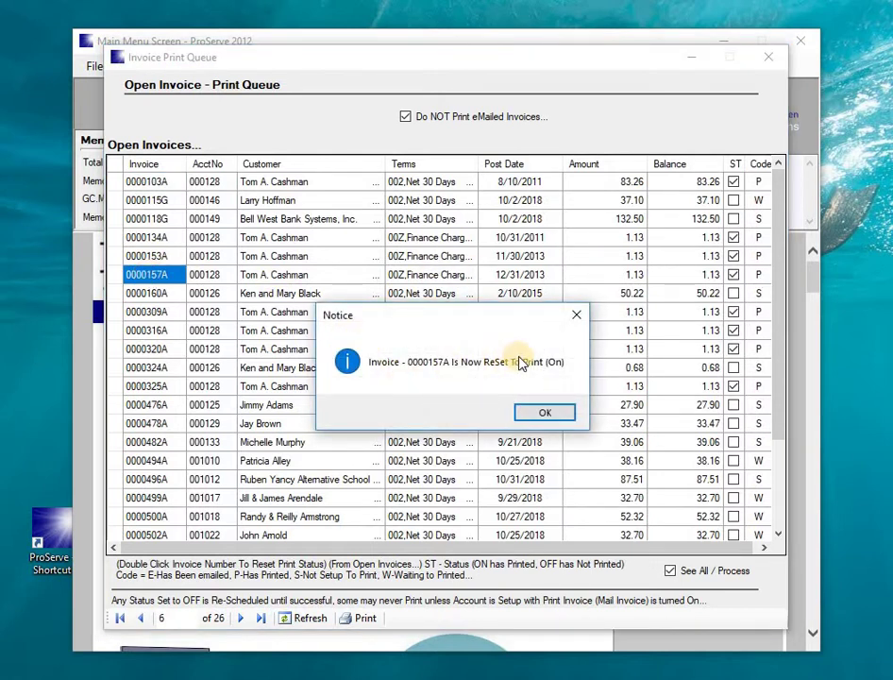
left_click(553, 415)
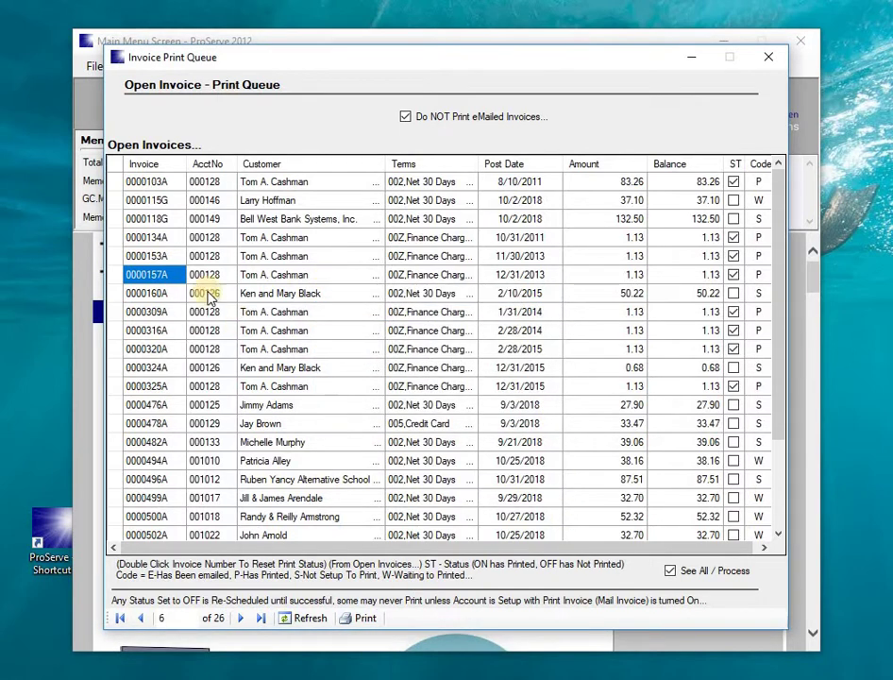
Step: Switch the invoice posted 12/31/2013 back to not print and close the Invoice Print Queue
double_click(156, 276)
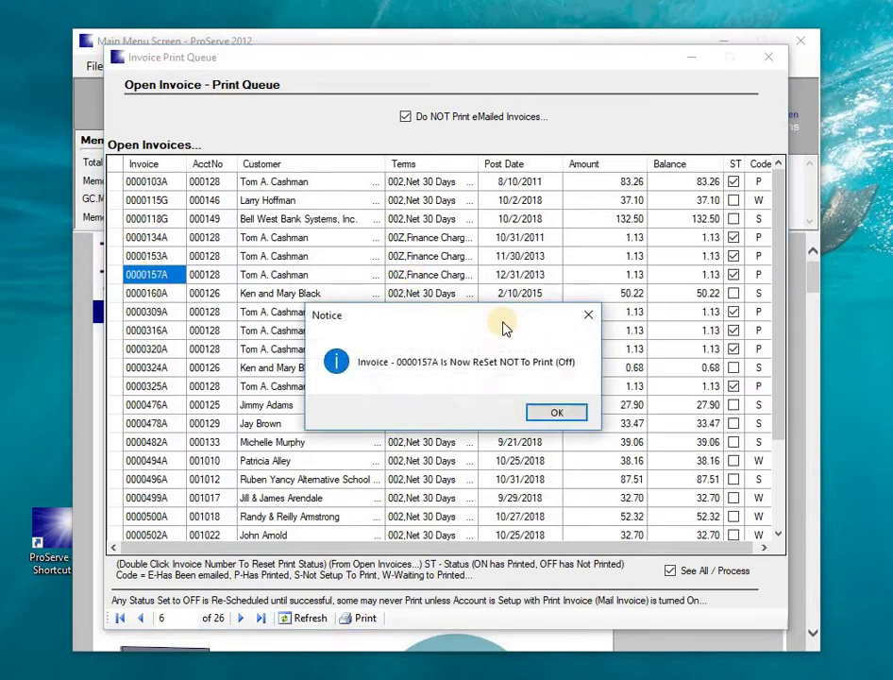
left_click(559, 415)
left_click(768, 56)
Step: Open the Global Invoice eMail queue, set its timer start to 06:00PM and start the timer
left_click(532, 68)
mouse_move(658, 126)
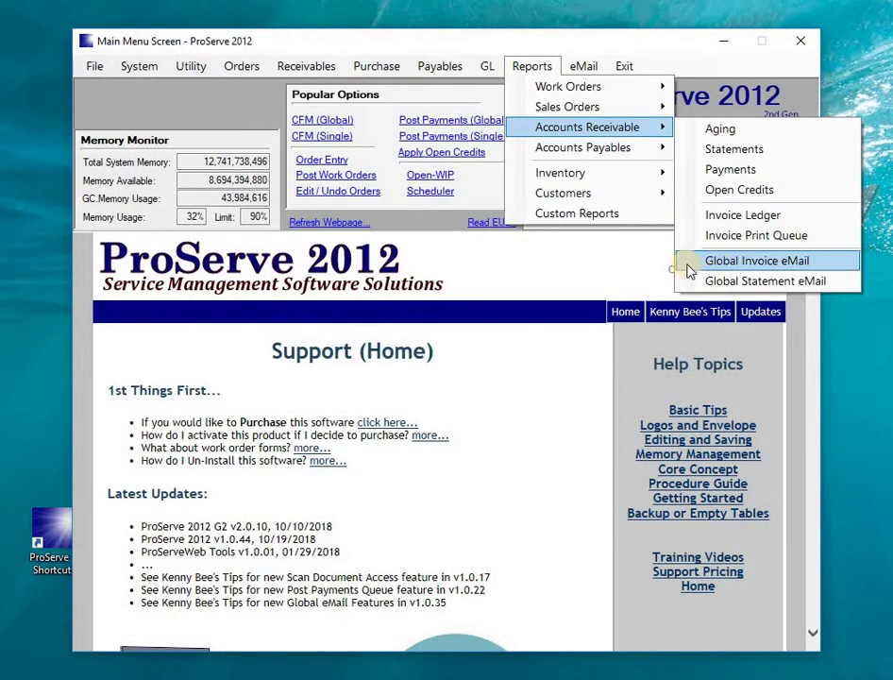
left_click(690, 271)
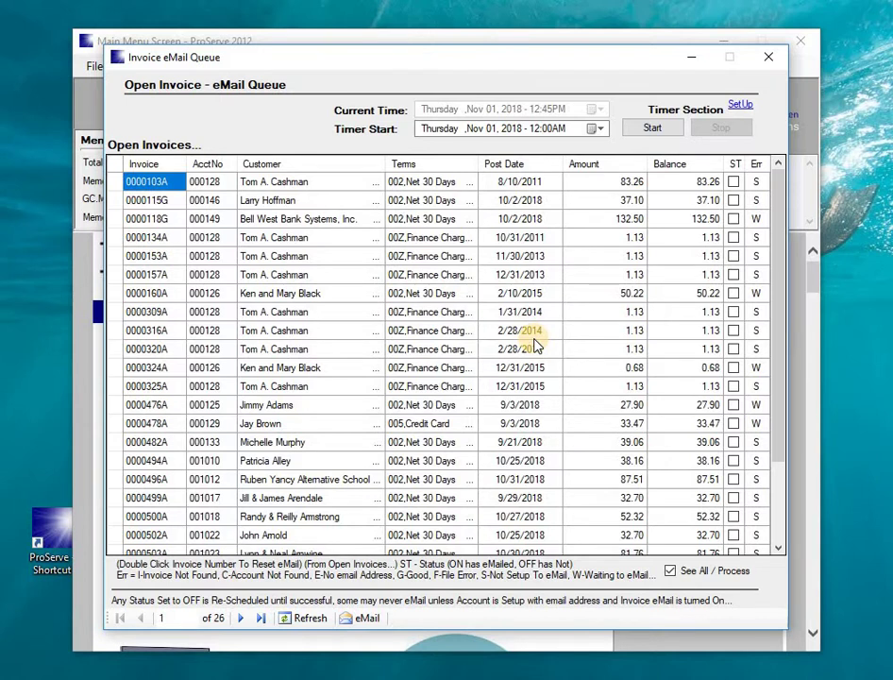
left_click(646, 132)
left_click(534, 128)
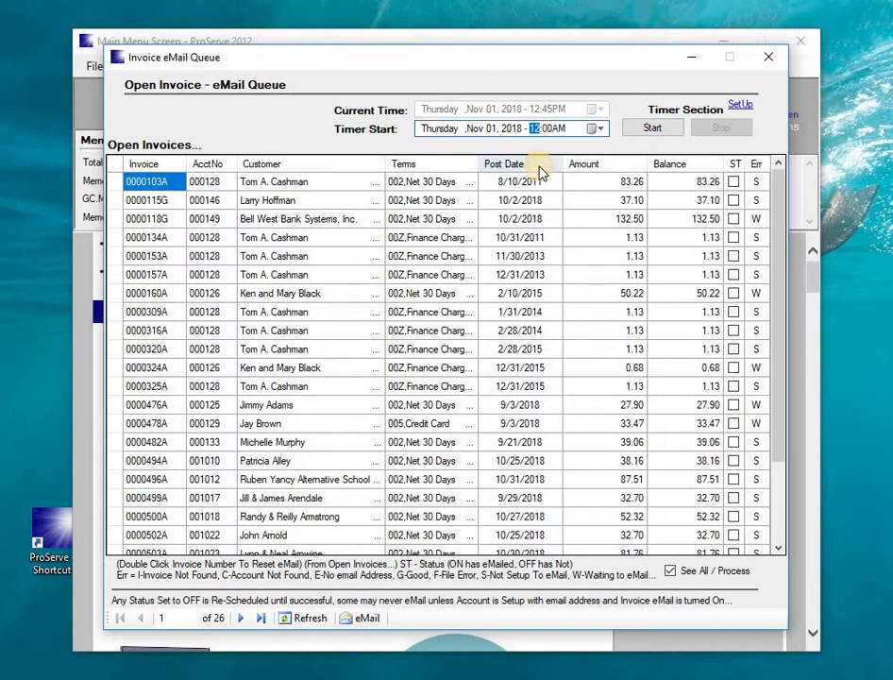
type("0600p")
left_click(649, 134)
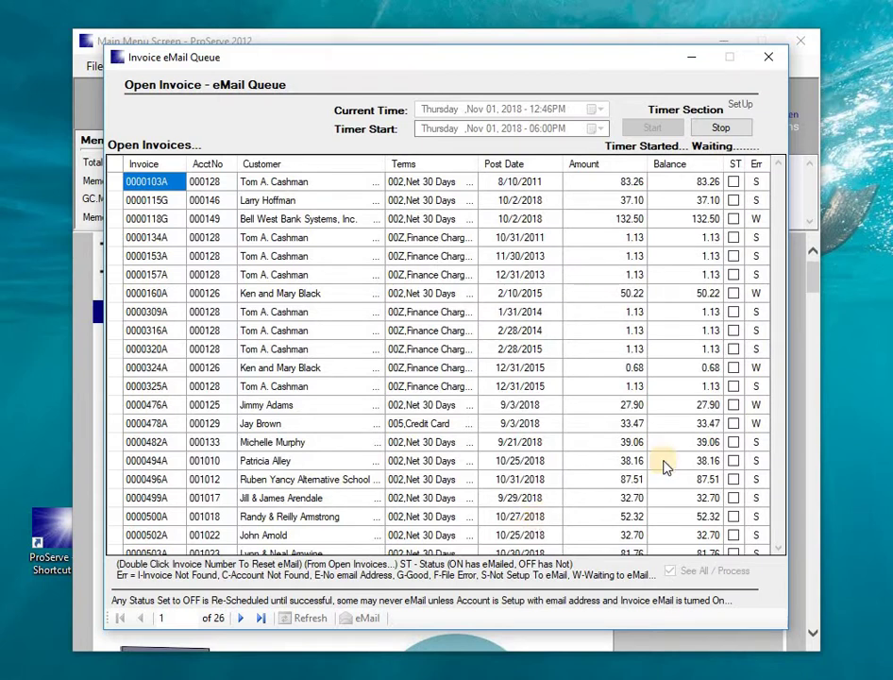
Step: Minimize the invoice eMail queue while its timer runs, and open and close the Open Orders (Master) report options without building
left_click(690, 61)
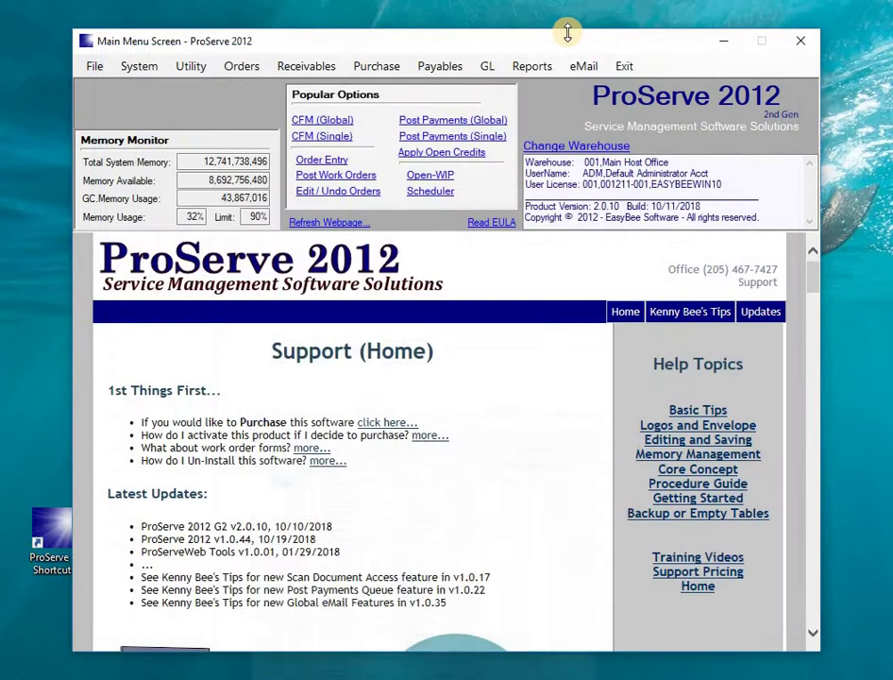
left_click(527, 66)
mouse_move(548, 88)
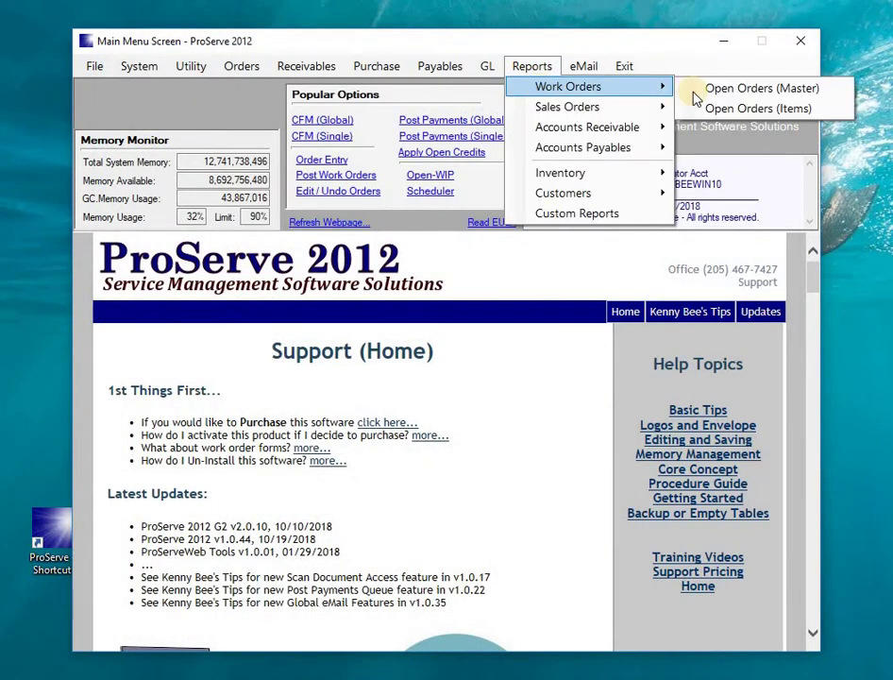
left_click(699, 87)
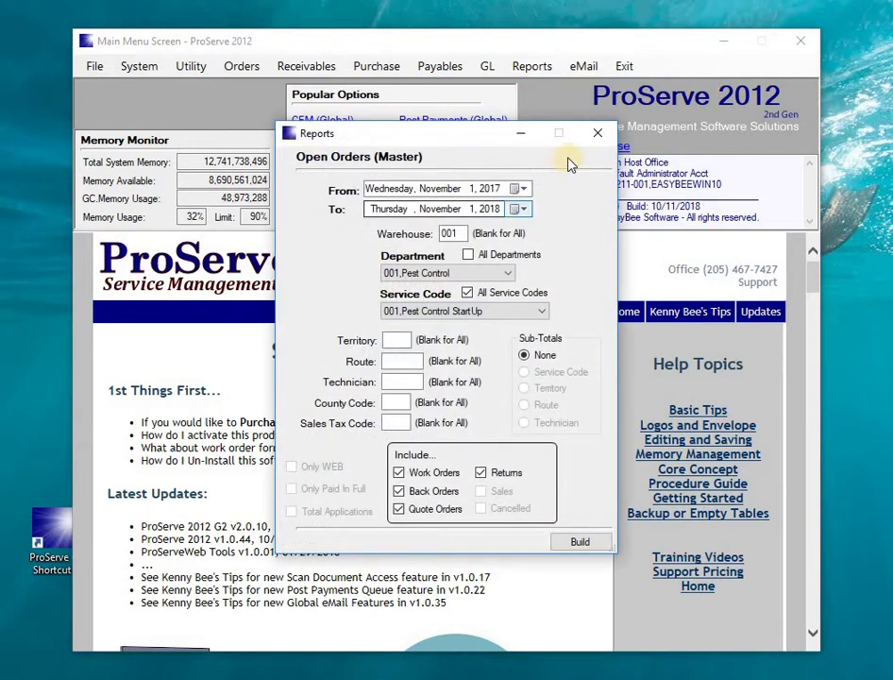
left_click(595, 135)
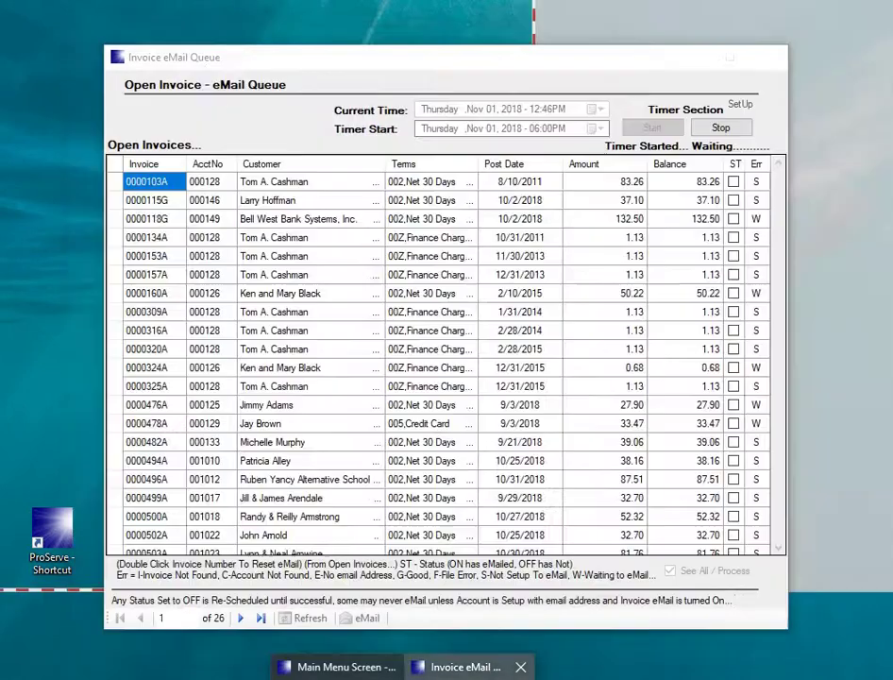
Step: Restore the Invoice eMail Queue, stop its timer and close the queue
left_click(462, 663)
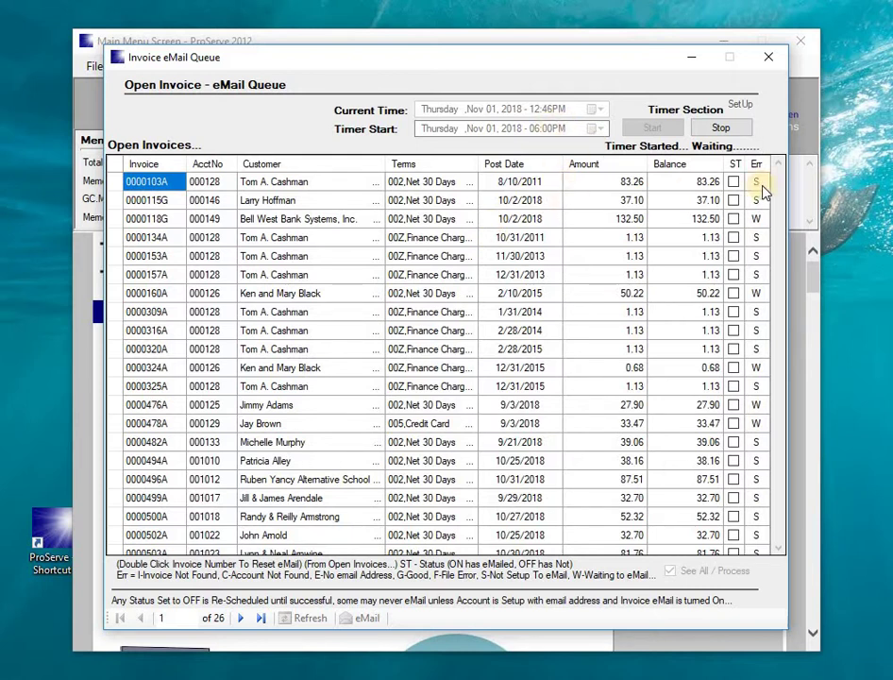
left_click(720, 128)
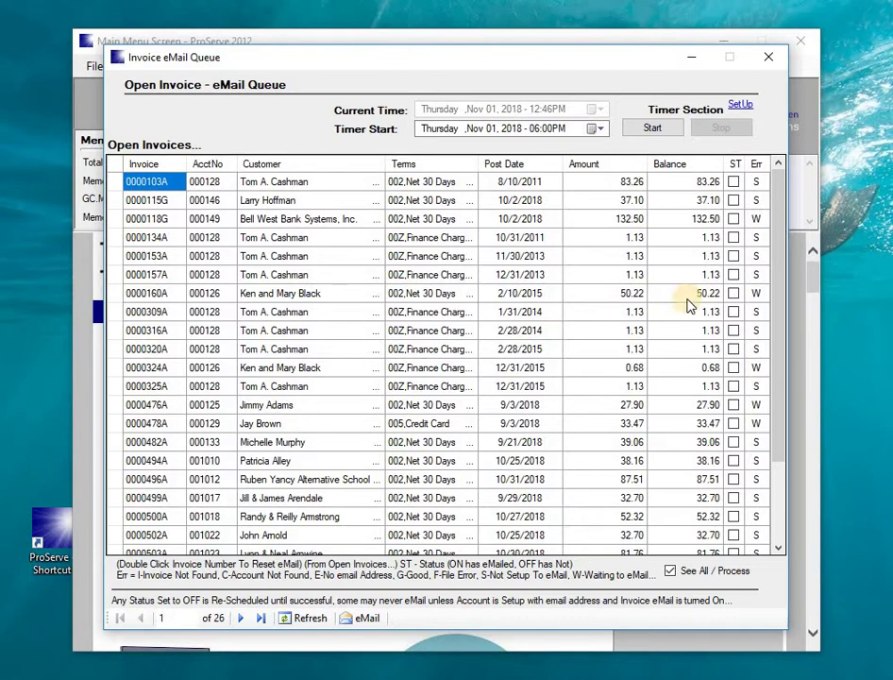
left_click(767, 58)
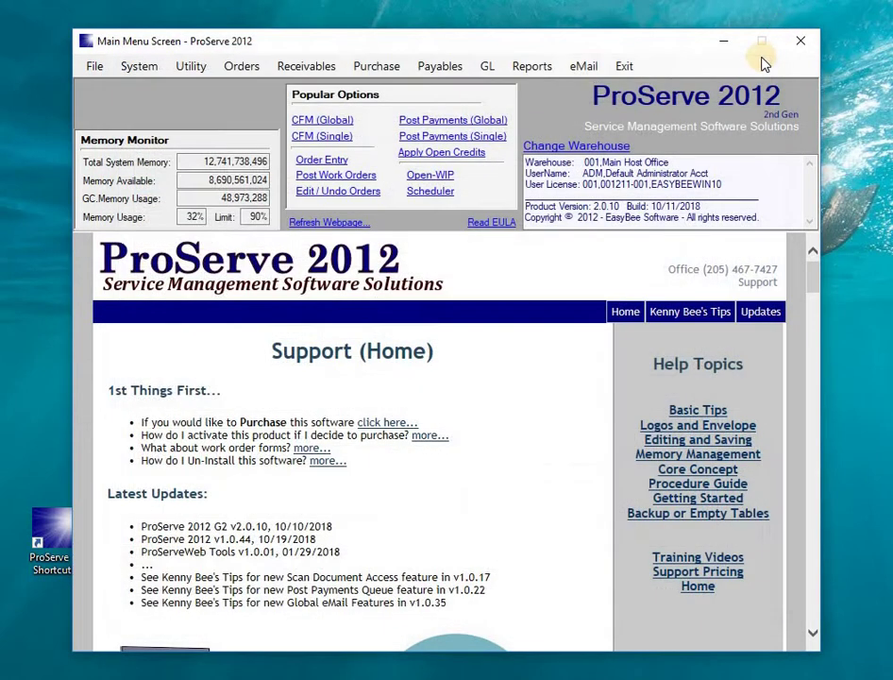
Step: Open the Global Statement eMail queue, review its open invoices and billing accounts, and close it without sending
left_click(534, 67)
mouse_move(506, 130)
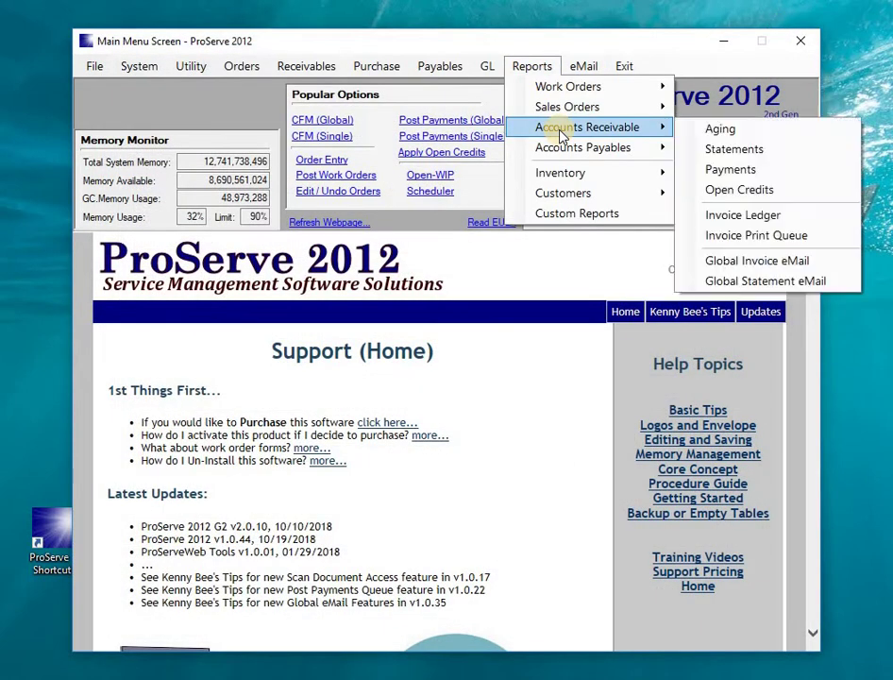
left_click(739, 283)
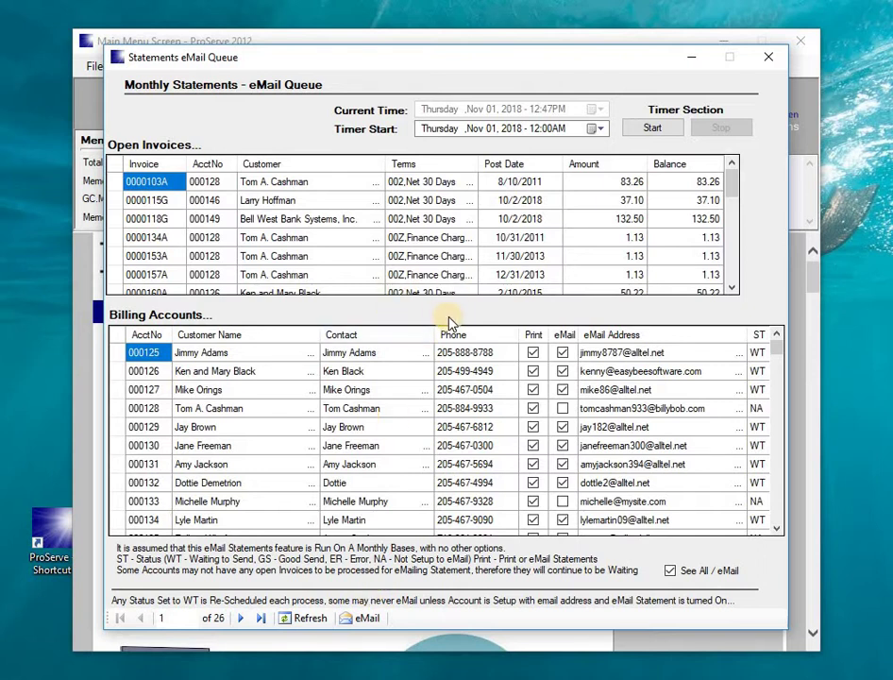
left_click(772, 59)
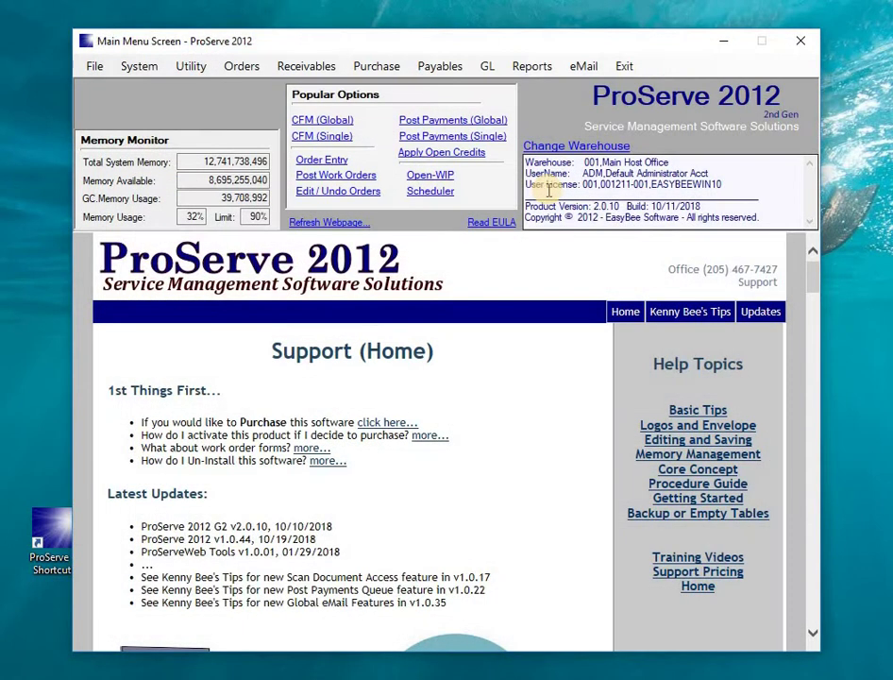
Step: Open the Statement Of Account report options, try the 30 and 60 Days age filters, and close it without building
left_click(533, 68)
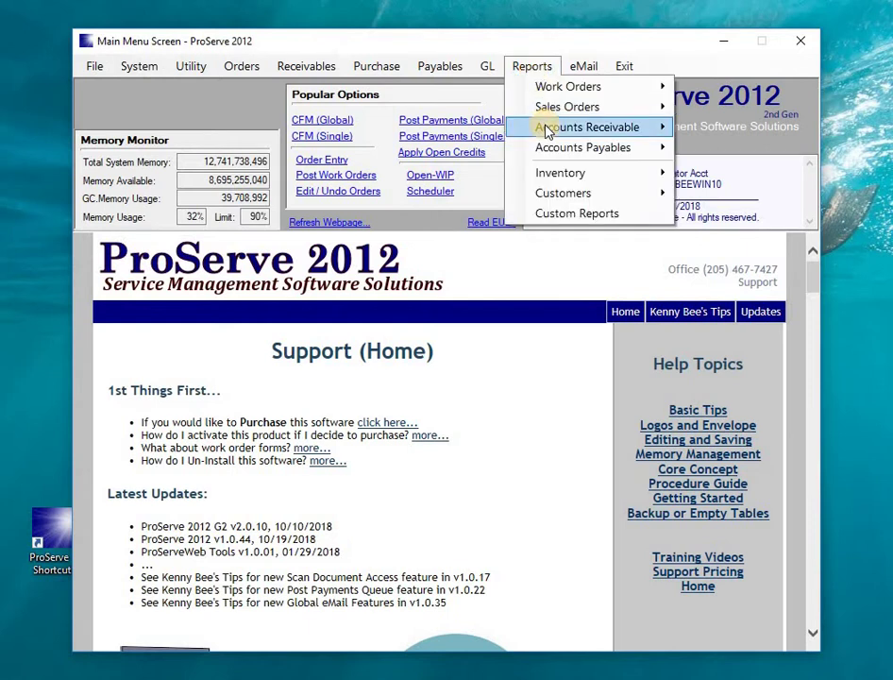
mouse_move(548, 131)
left_click(696, 151)
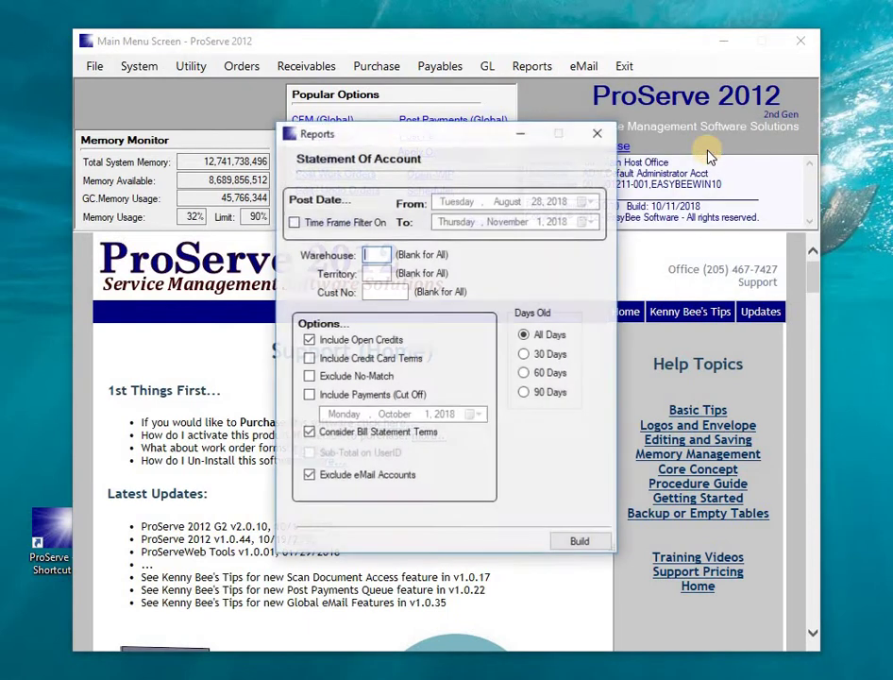
left_click(524, 353)
left_click(524, 373)
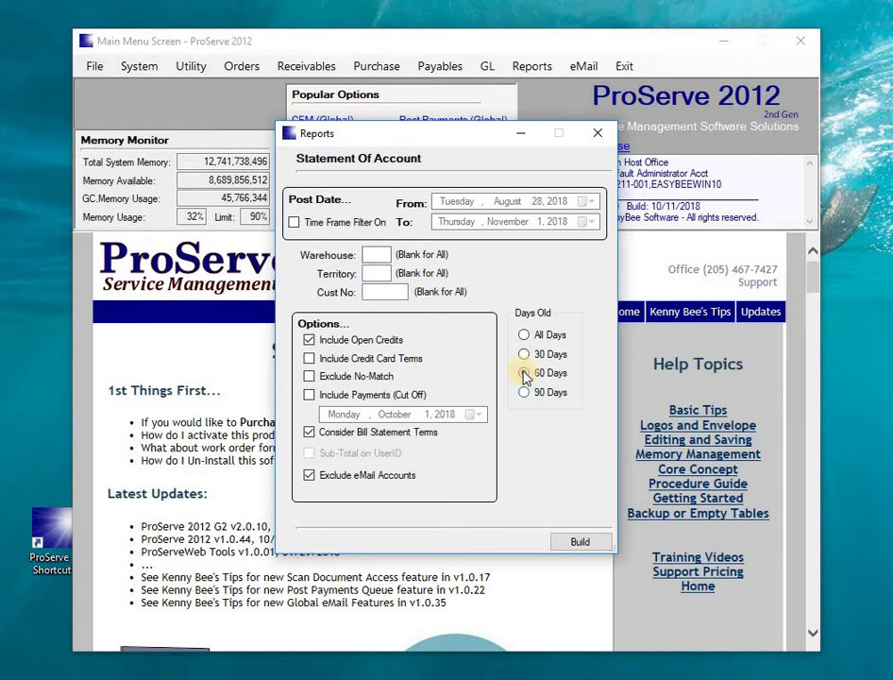
left_click(596, 135)
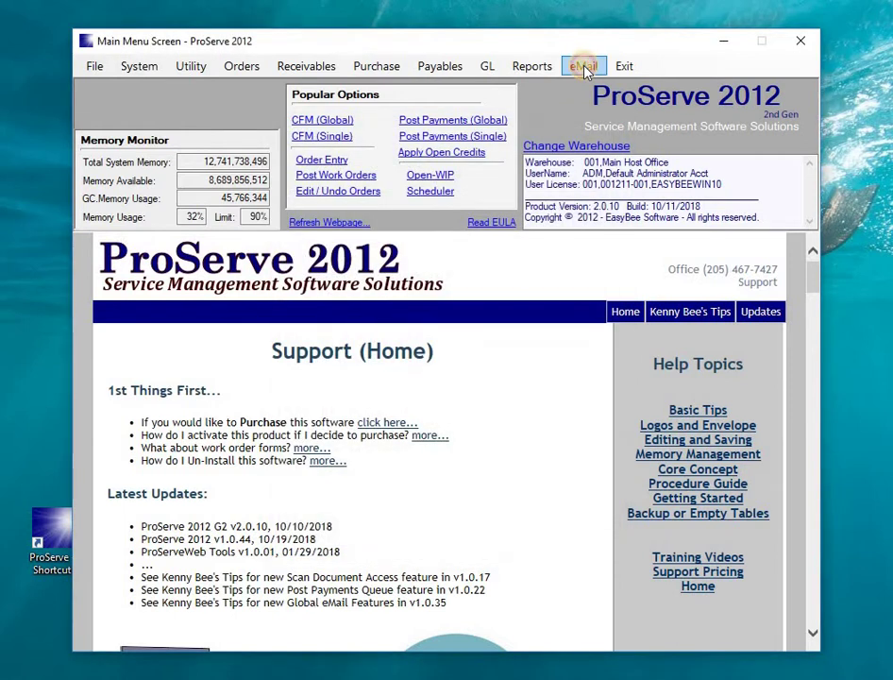
Step: Reopen the Global Statement eMail queue to look at how statements are emailed, and close the queue without sending
left_click(583, 66)
mouse_move(533, 68)
mouse_move(628, 128)
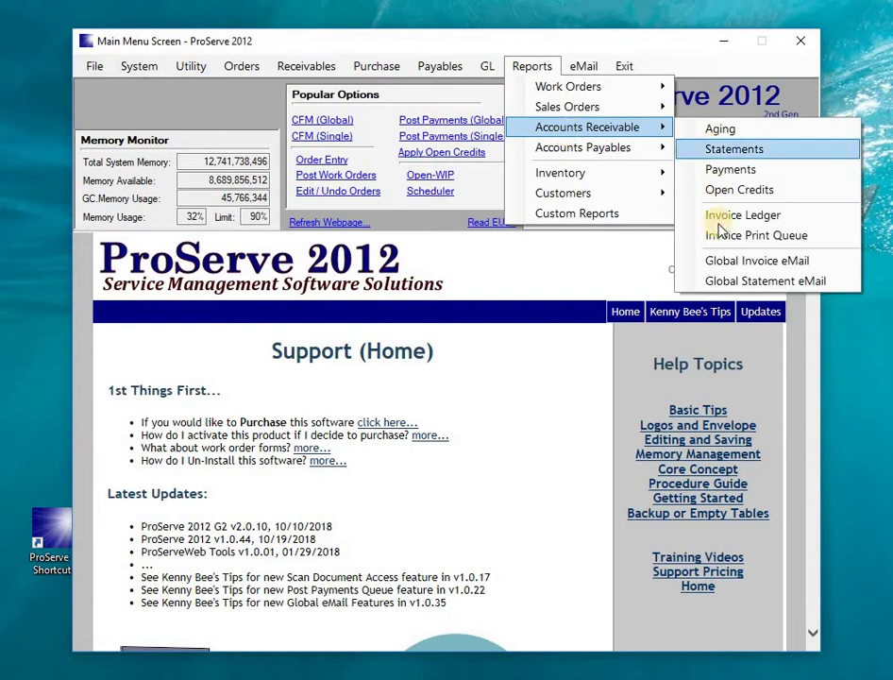
left_click(722, 282)
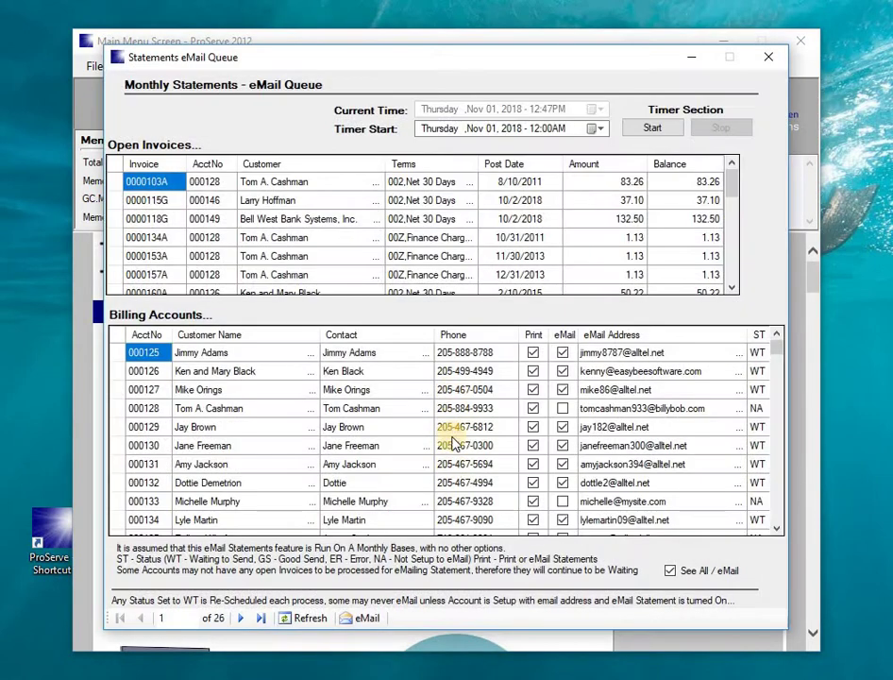
left_click(365, 619)
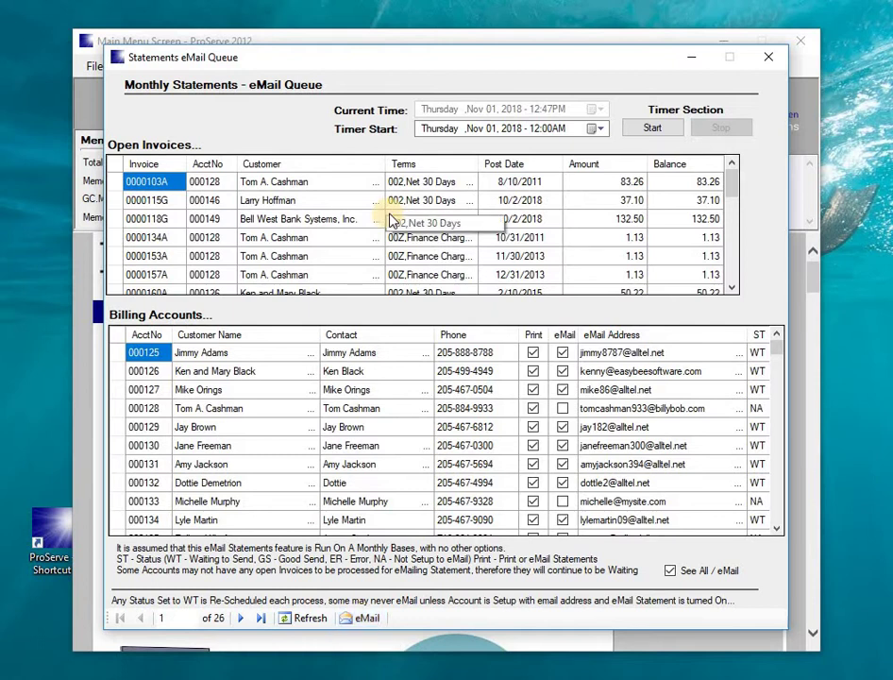
left_click(767, 59)
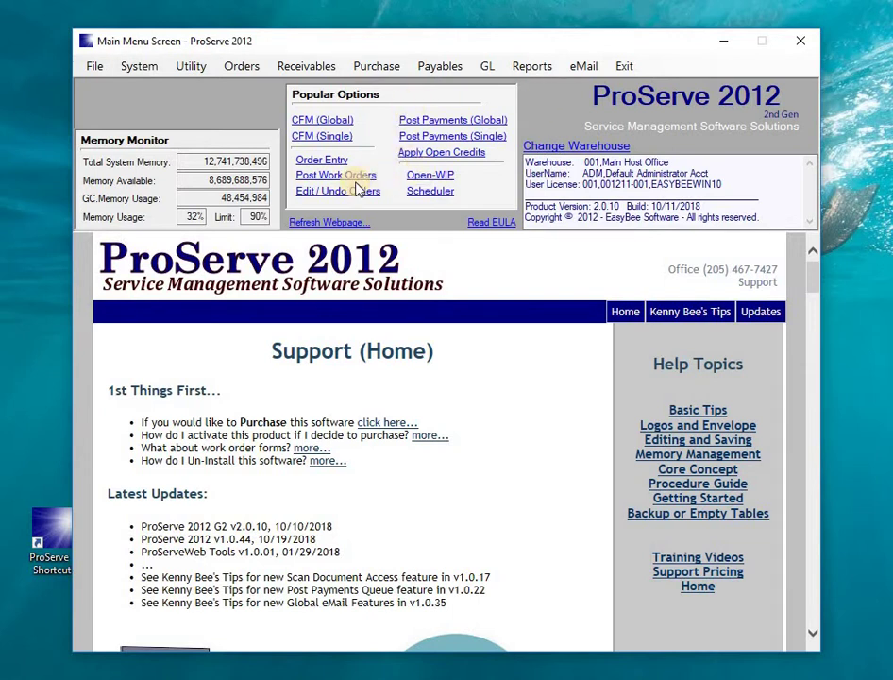
Step: Open single Customer File Maintenance, search customer names starting with A, and load the first matching account
left_click(321, 166)
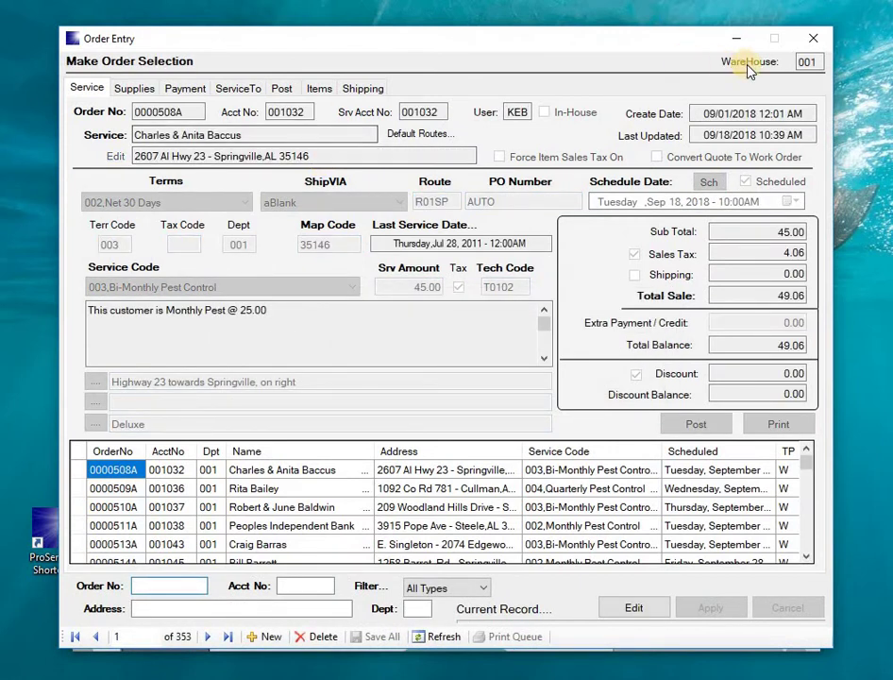
left_click(813, 40)
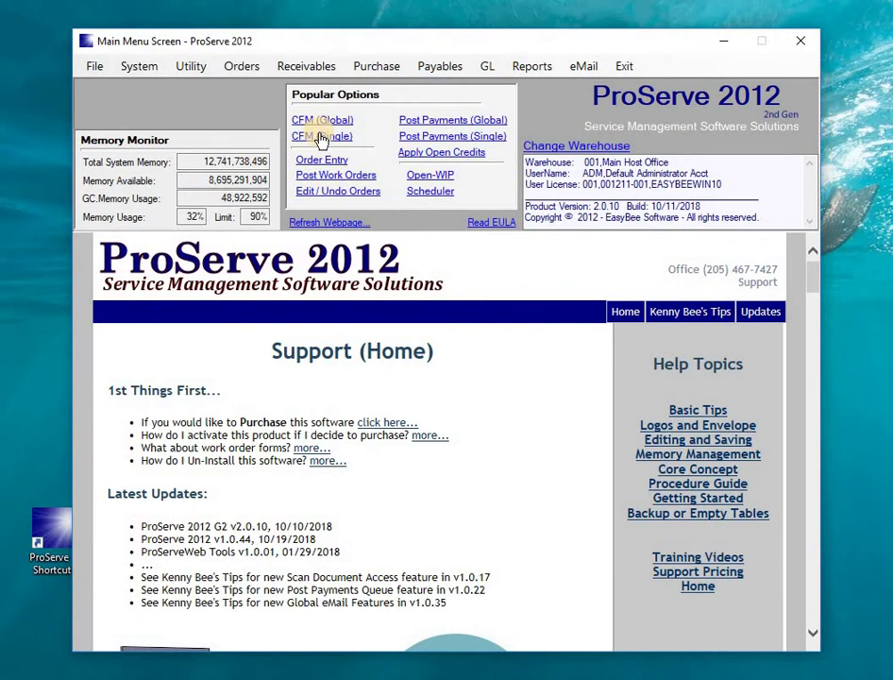
left_click(321, 137)
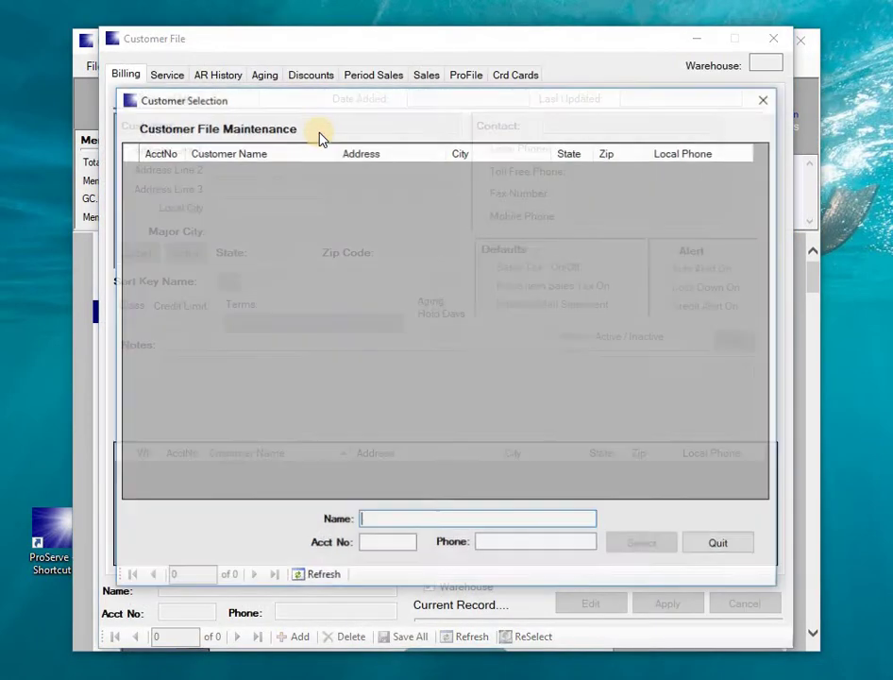
type("A")
key("Return")
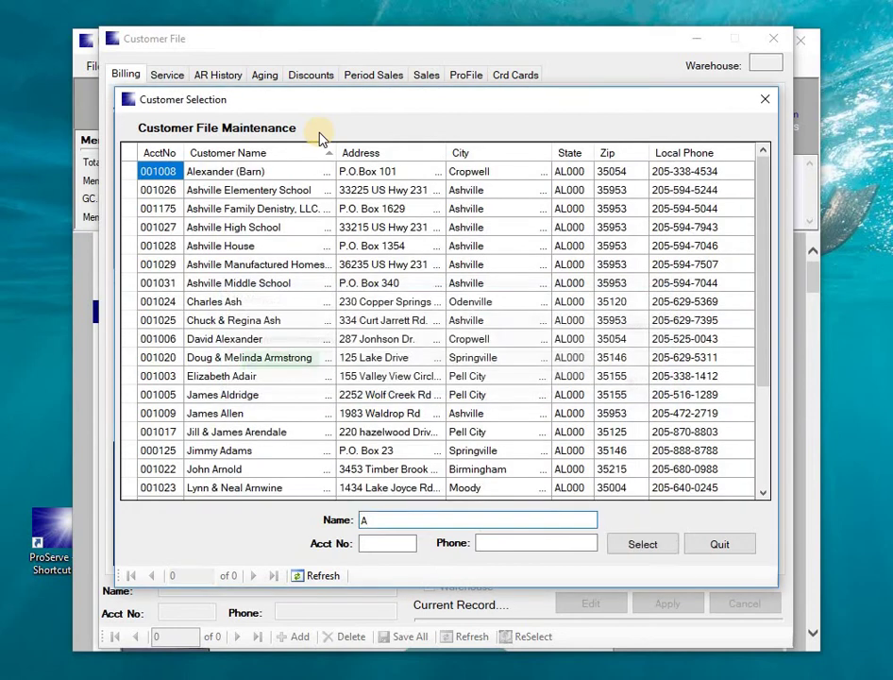
key("Return")
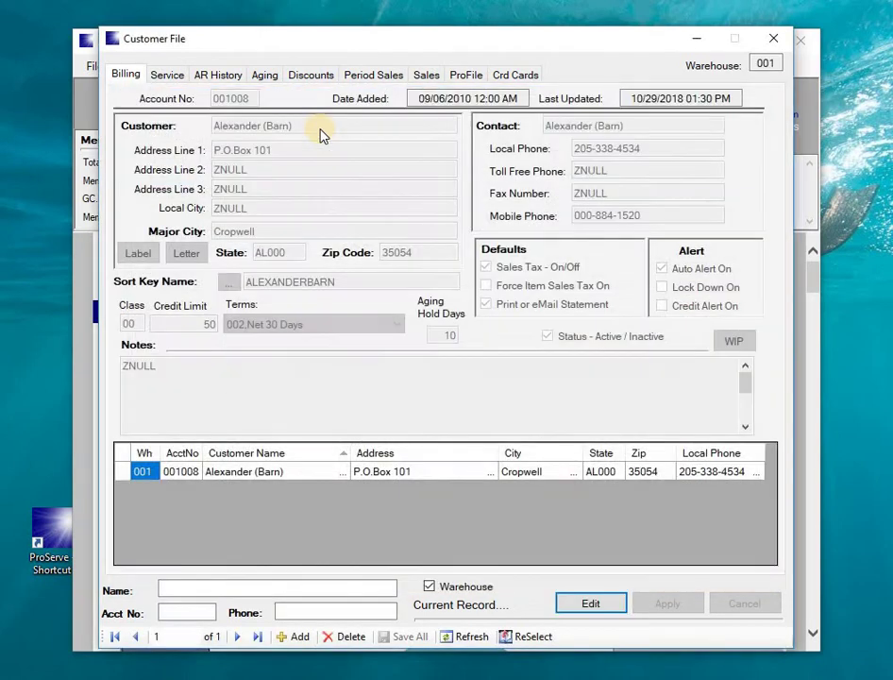
Step: Turn on e-mail Statement in the customer's profile, review the Print or eMail Statement billing default, and close the customer file without applying
left_click(460, 75)
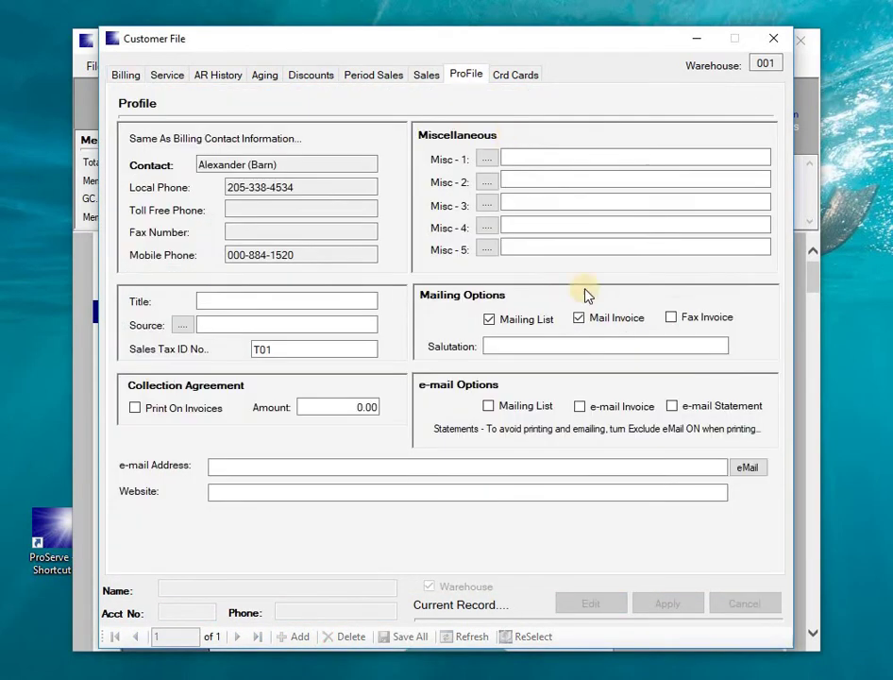
left_click(676, 411)
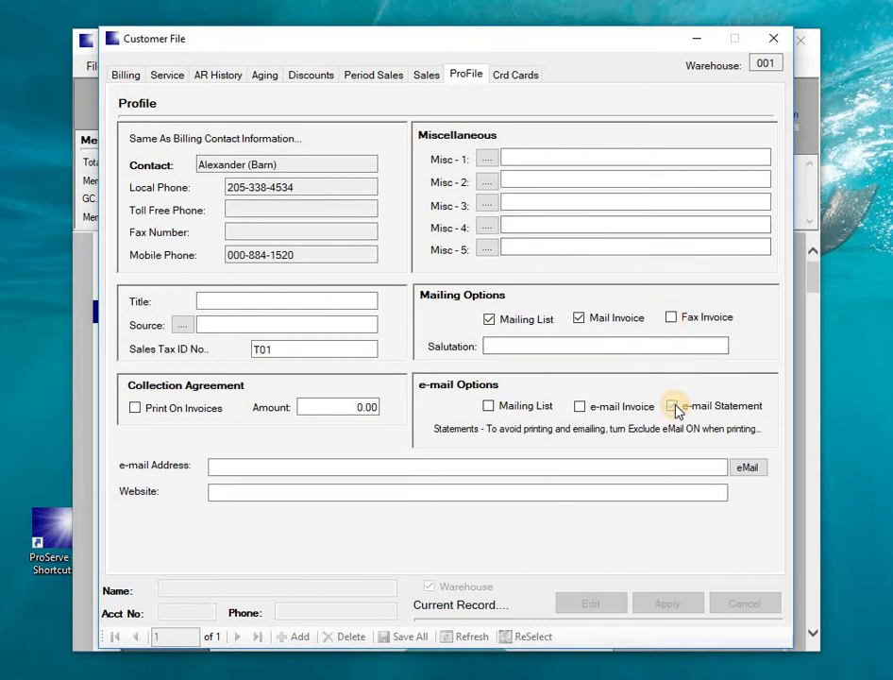
left_click(126, 74)
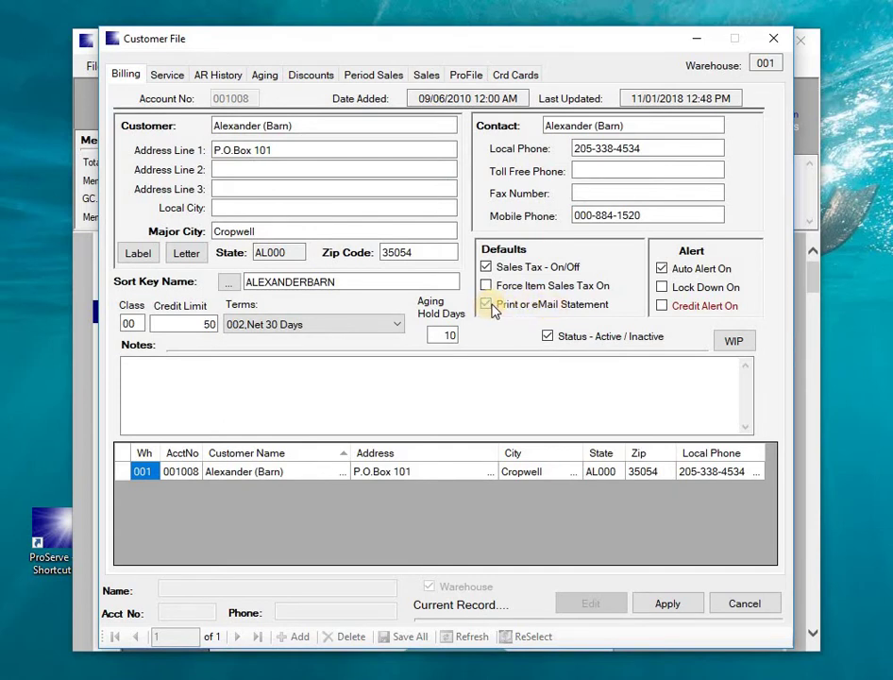
left_click(467, 76)
left_click(672, 406)
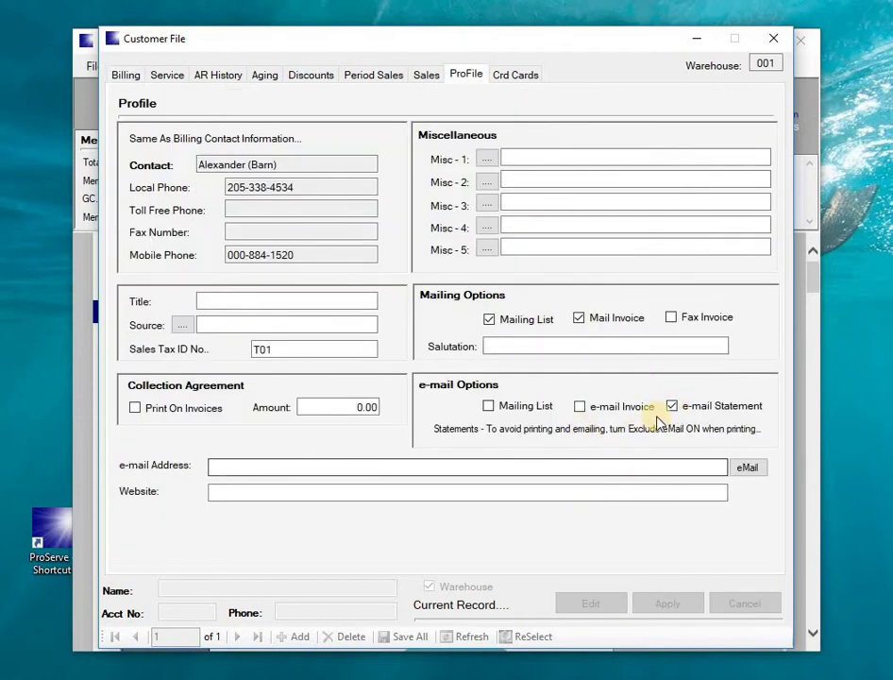
left_click(774, 40)
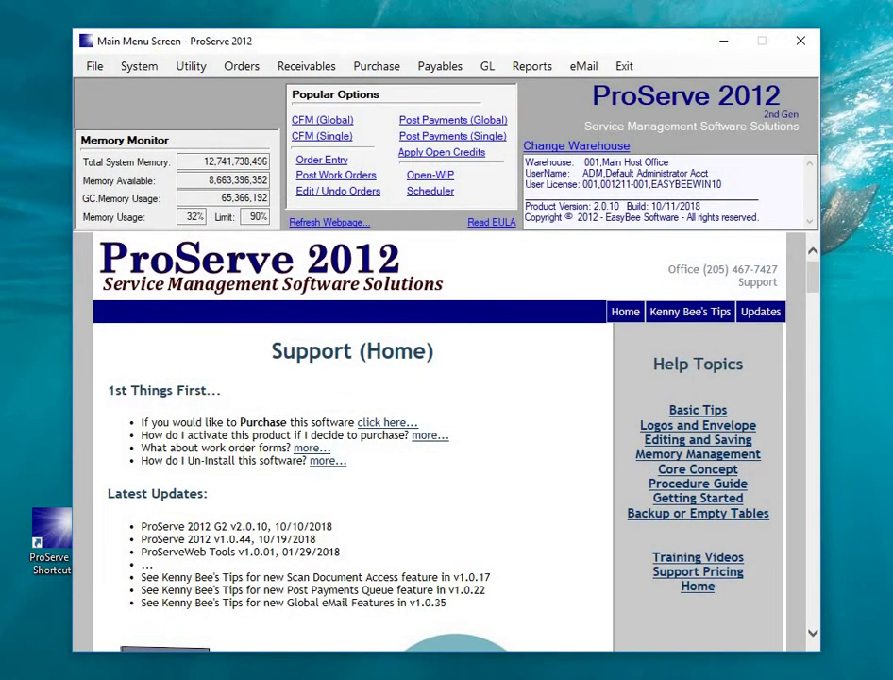
Step: Open the Customer Accounts Listing report options and set the account type to Service
left_click(521, 66)
mouse_move(552, 131)
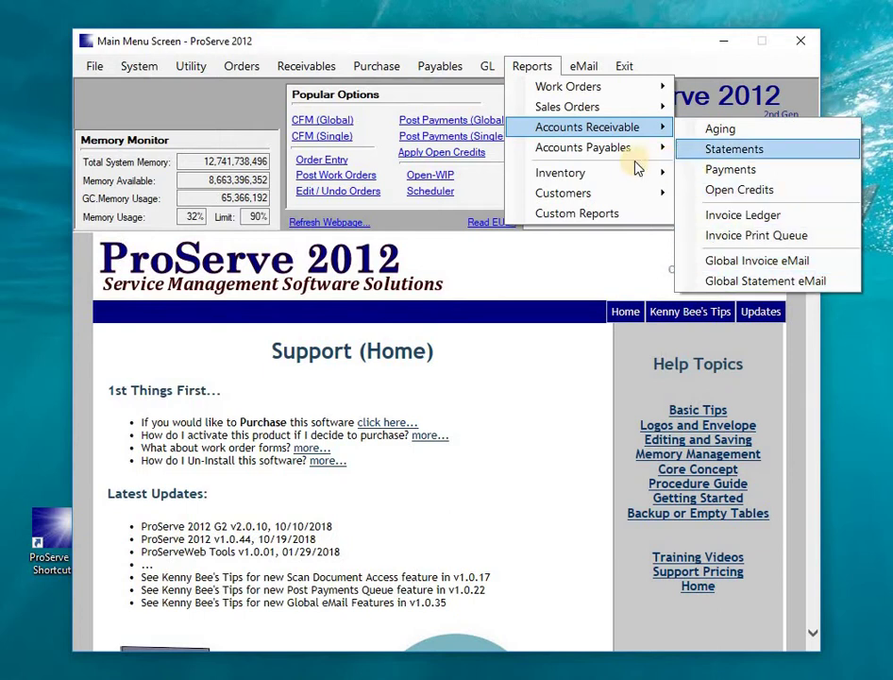
mouse_move(641, 194)
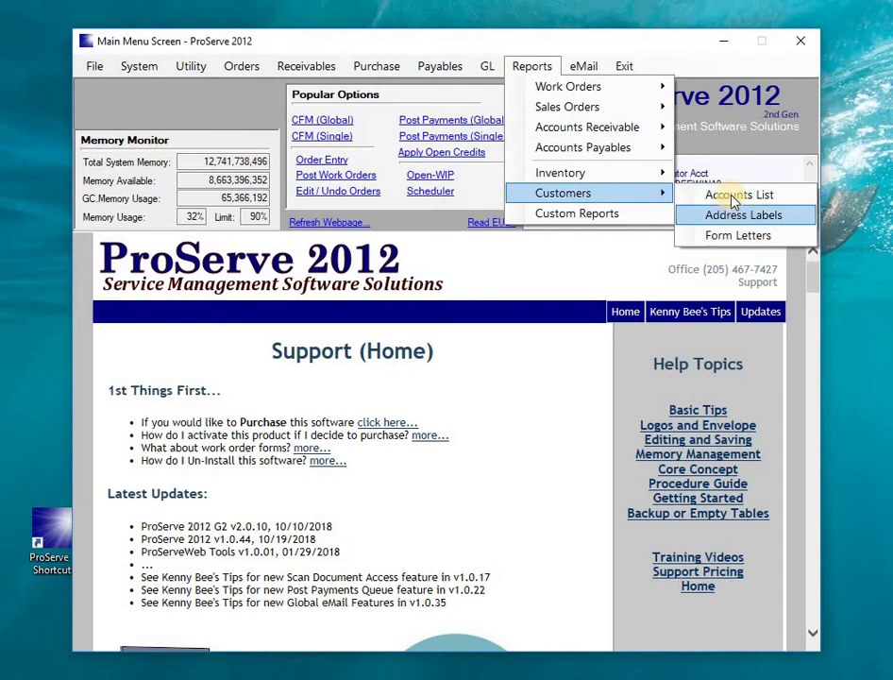
left_click(731, 196)
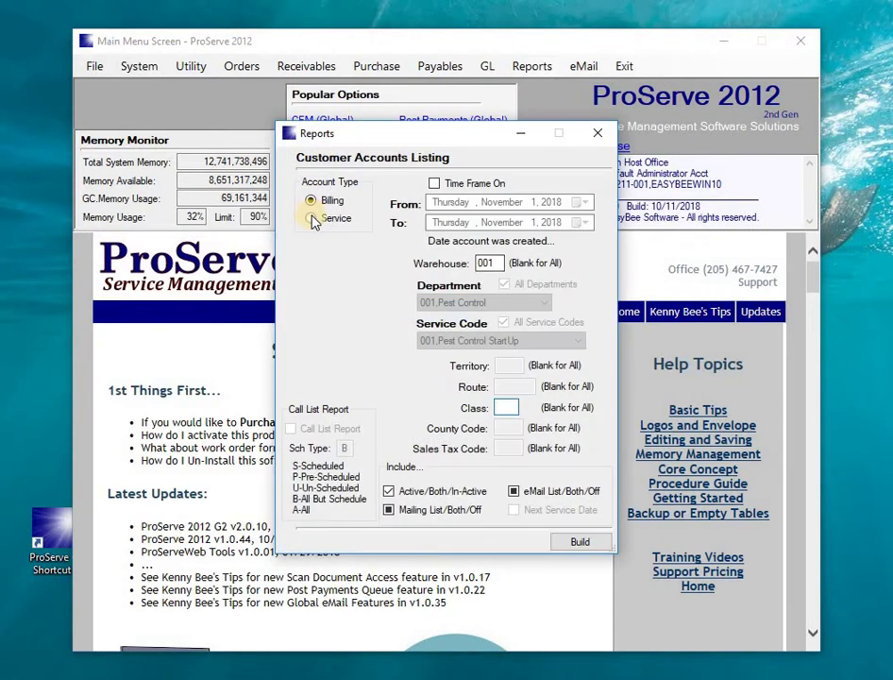
left_click(312, 218)
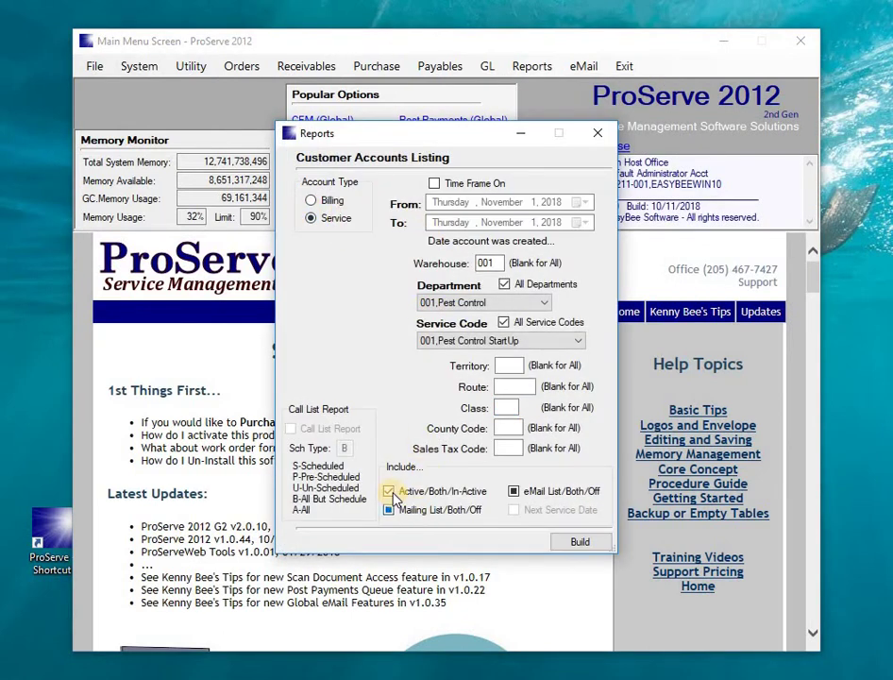
Step: Cycle the Active/Both/In-Active option back to active accounts, try the Mailing List option, and close the listing without building
left_click(389, 492)
left_click(389, 492)
left_click(388, 491)
left_click(389, 492)
left_click(402, 495)
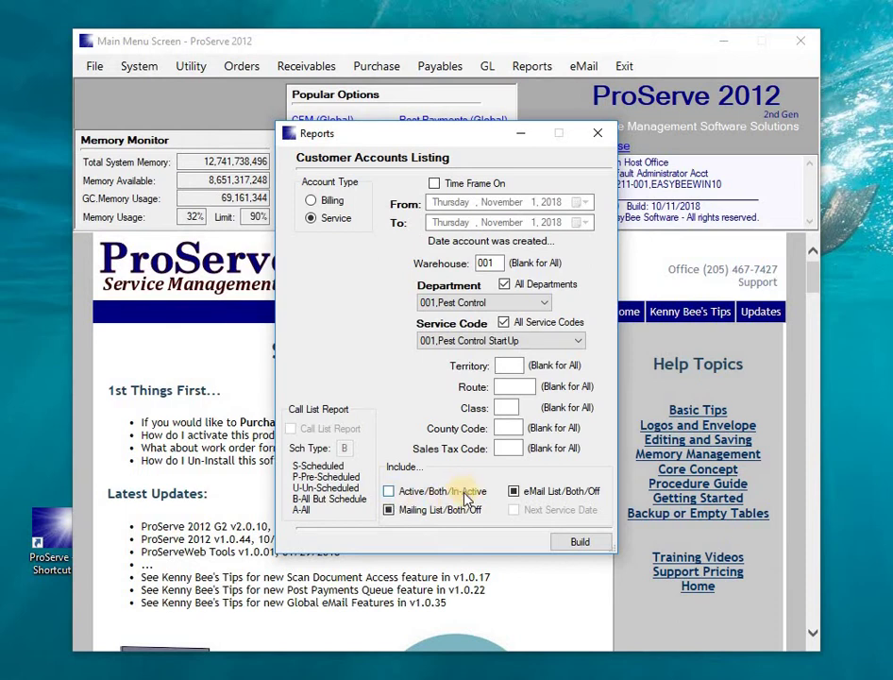
left_click(389, 492)
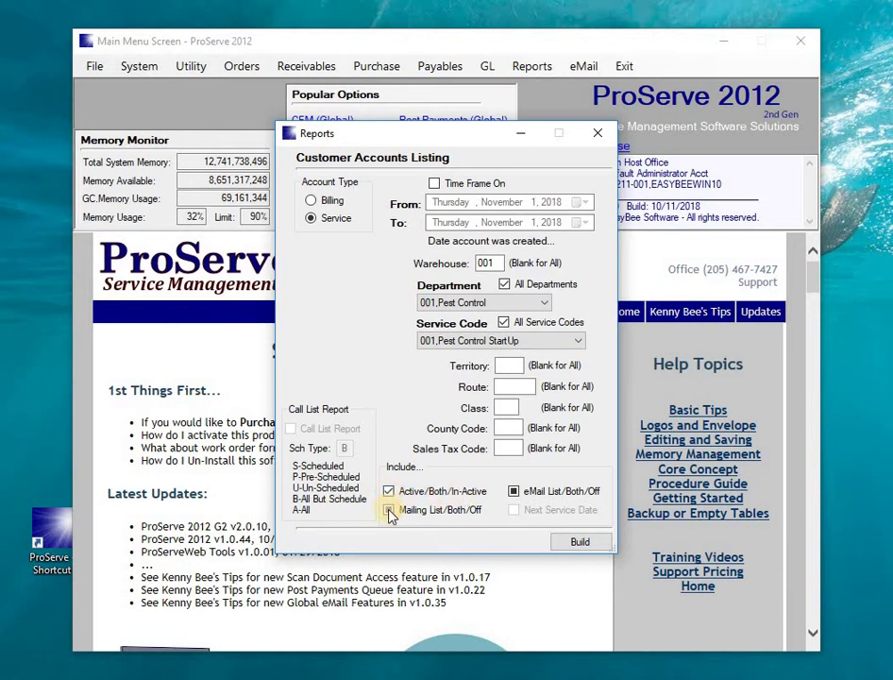
left_click(389, 509)
left_click(597, 133)
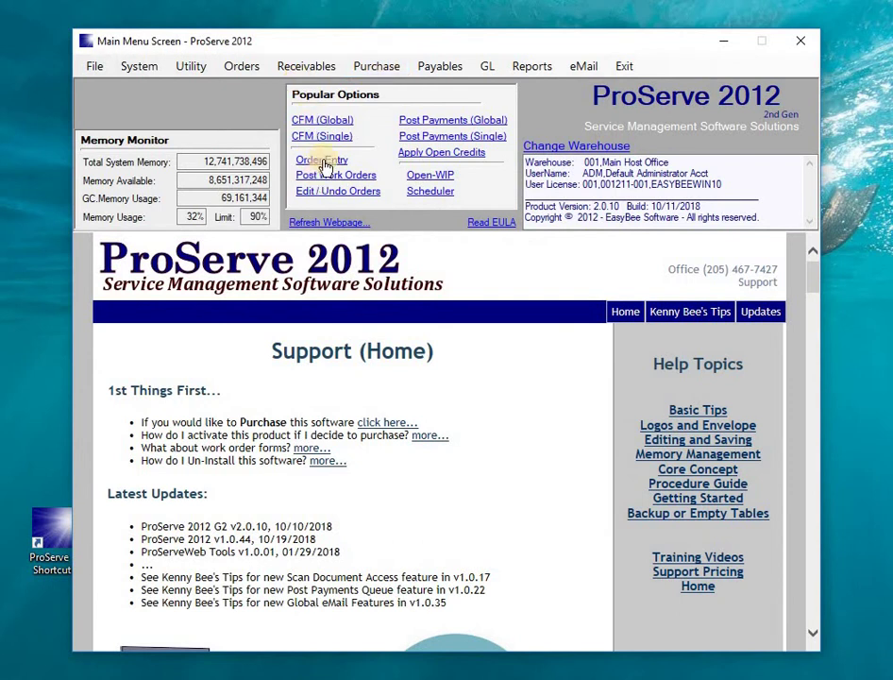
Step: Open the Open-WIP list with the Sch filter on Both and inspect the schedule marks of its first few orders
left_click(425, 178)
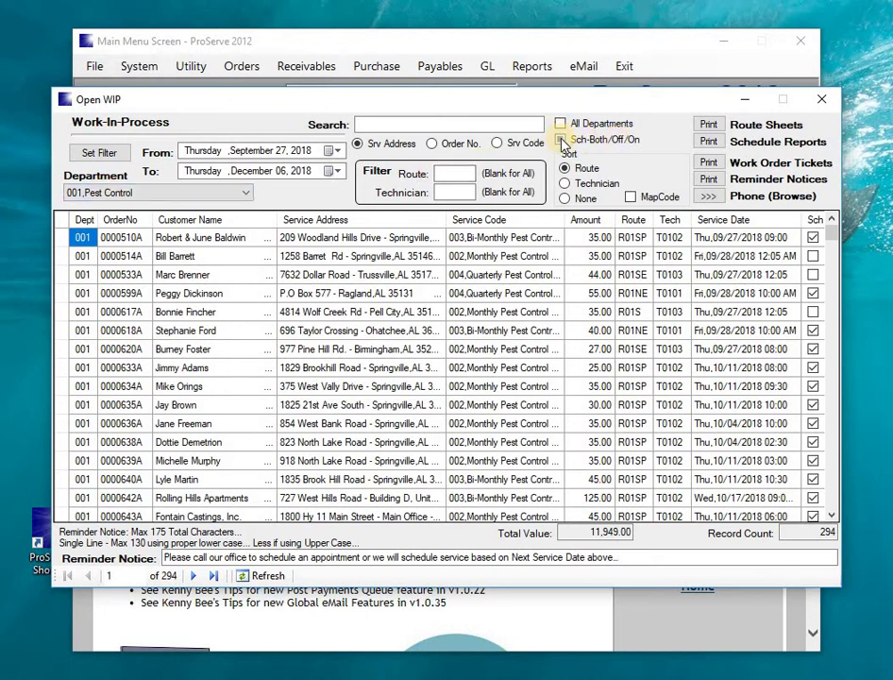
left_click(594, 144)
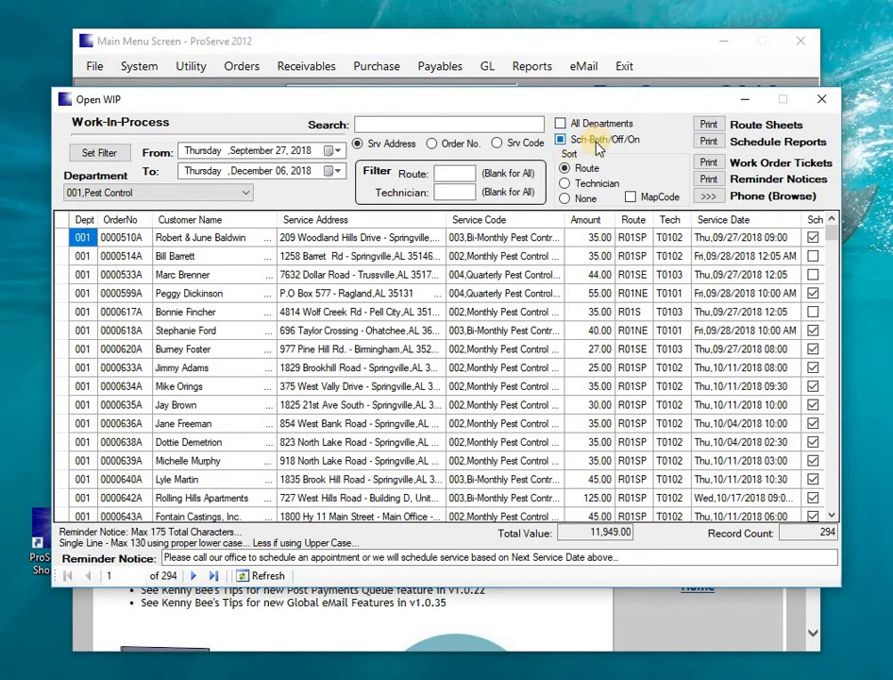
left_click(560, 142)
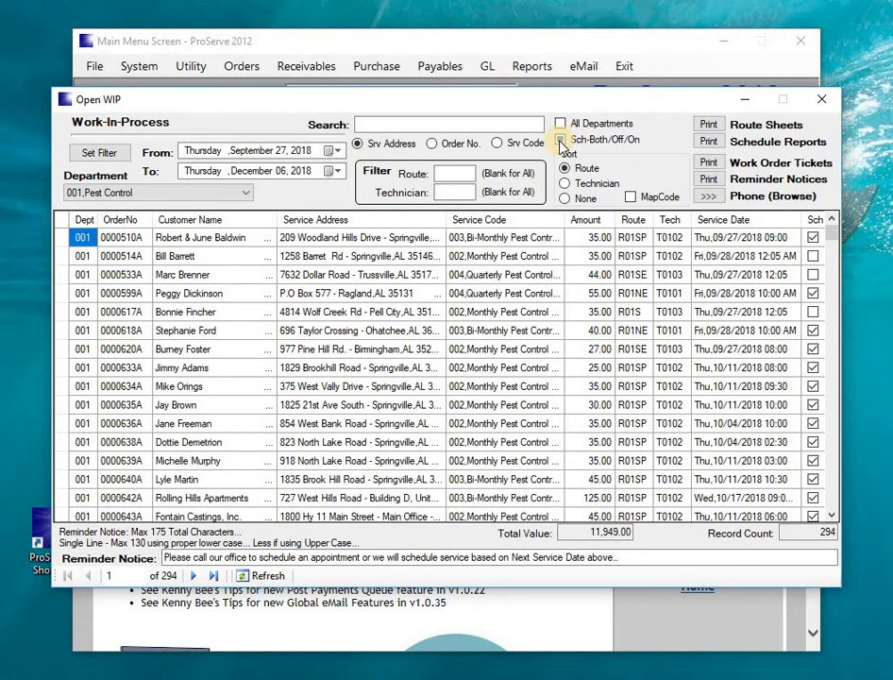
left_click(560, 141)
left_click(812, 238)
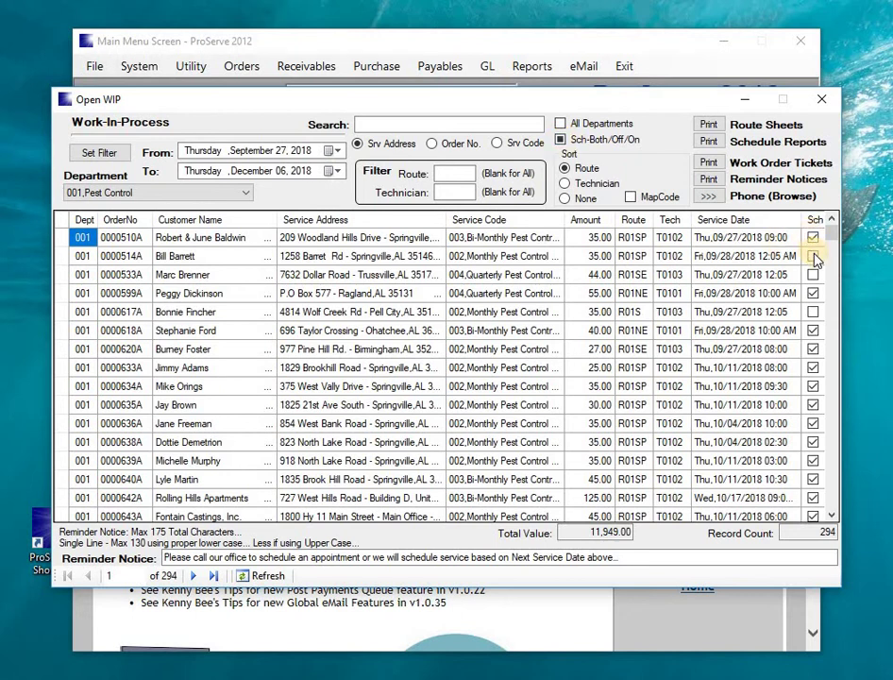
left_click(814, 257)
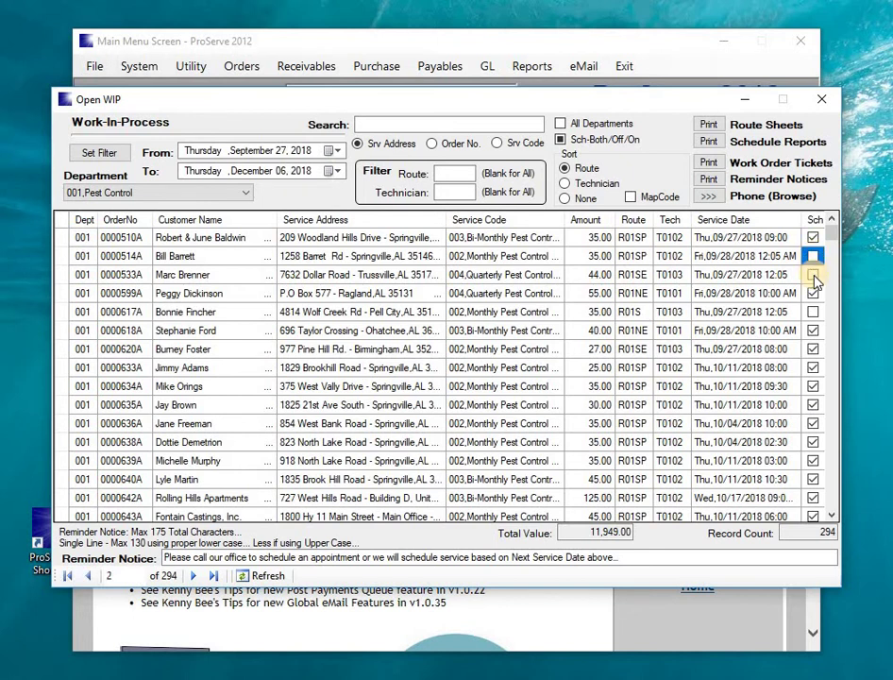
left_click(813, 275)
left_click(813, 311)
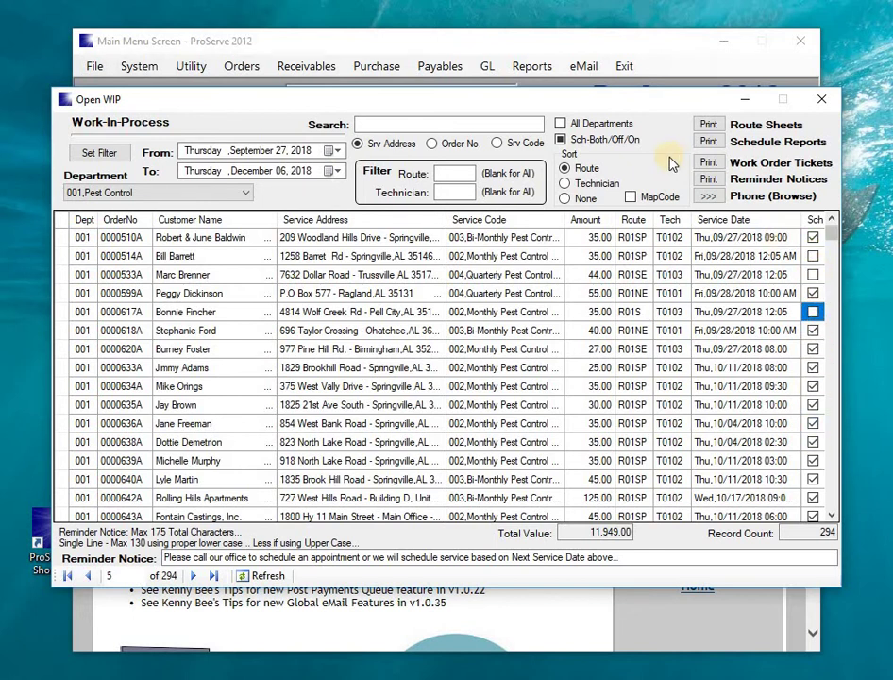
Step: Filter the work-in-process list by schedule status, browsing unscheduled orders with Sch off and scheduled orders with Sch on
left_click(561, 140)
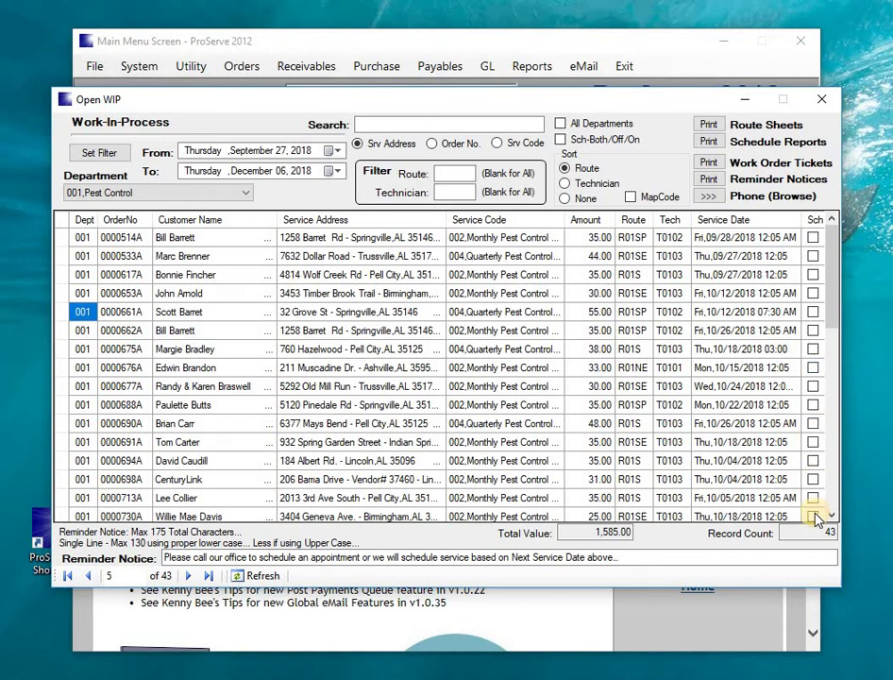
left_click_drag(832, 309, 837, 454)
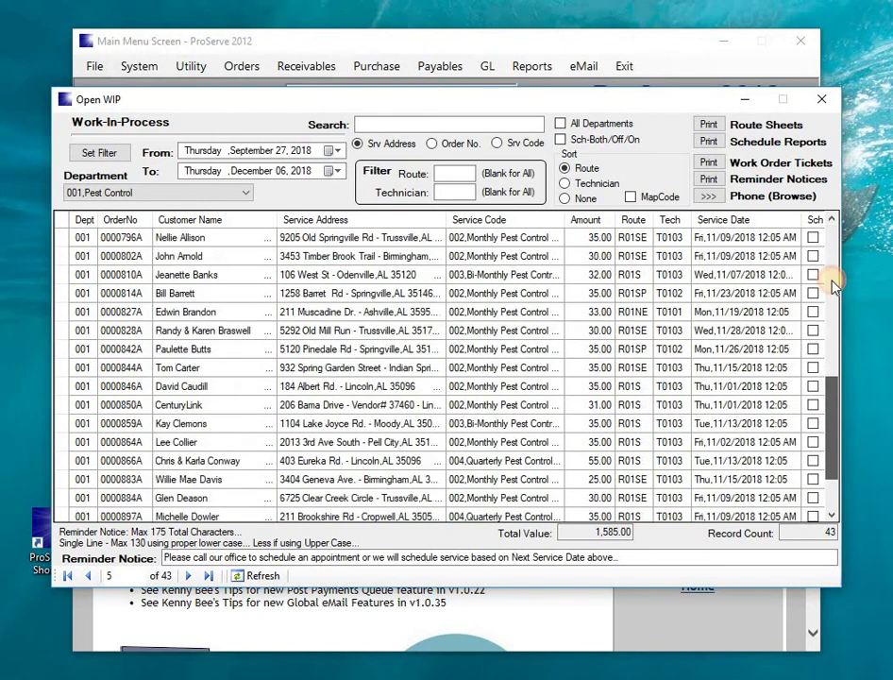
left_click(561, 140)
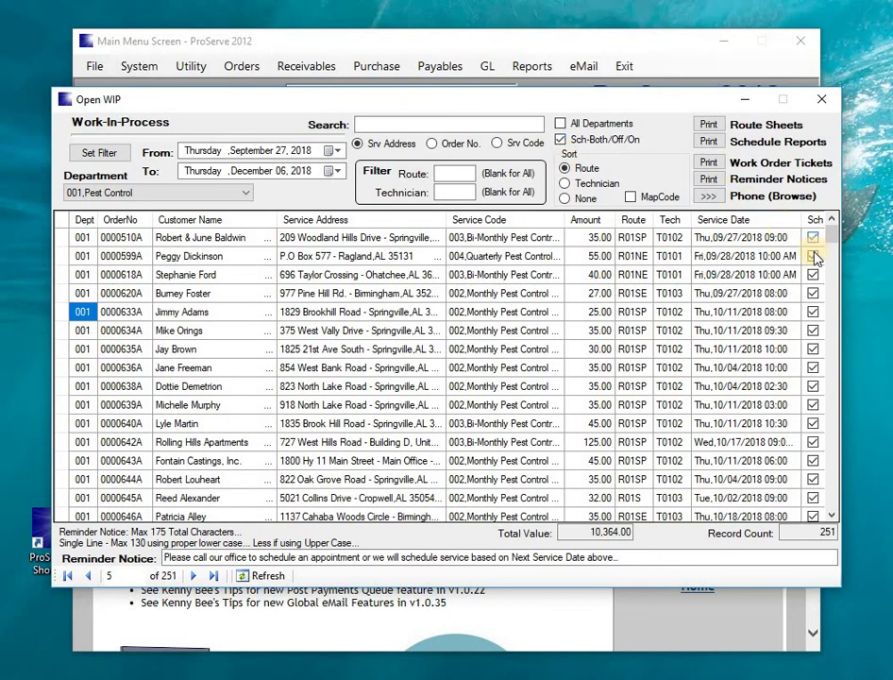
scroll(825, 312, "down", 20)
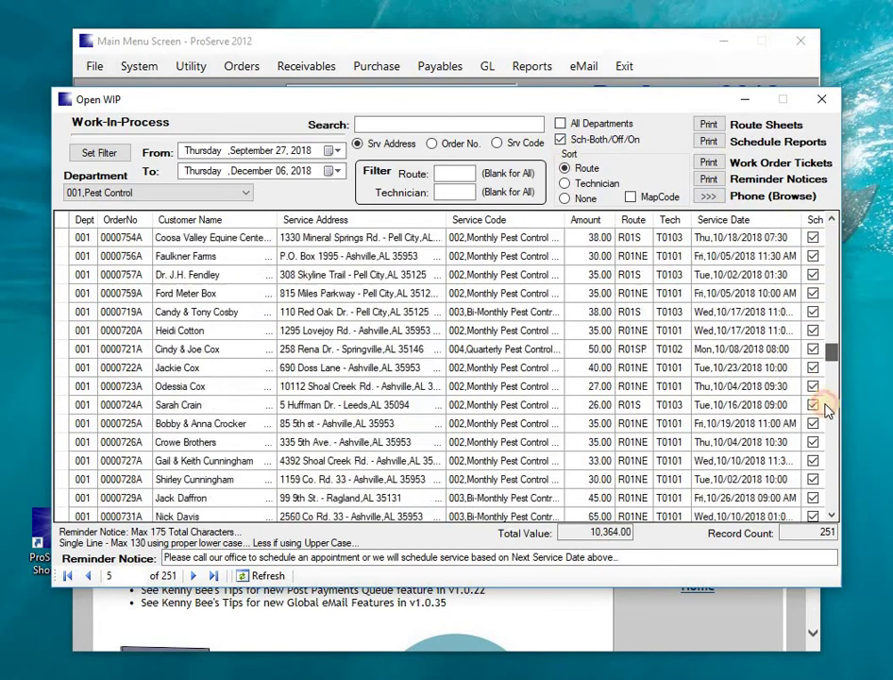
Step: Return to the start of the order list, cycle the Sch filter through Both, Off and On, and close the work-in-process list
scroll(829, 444, "up", 5)
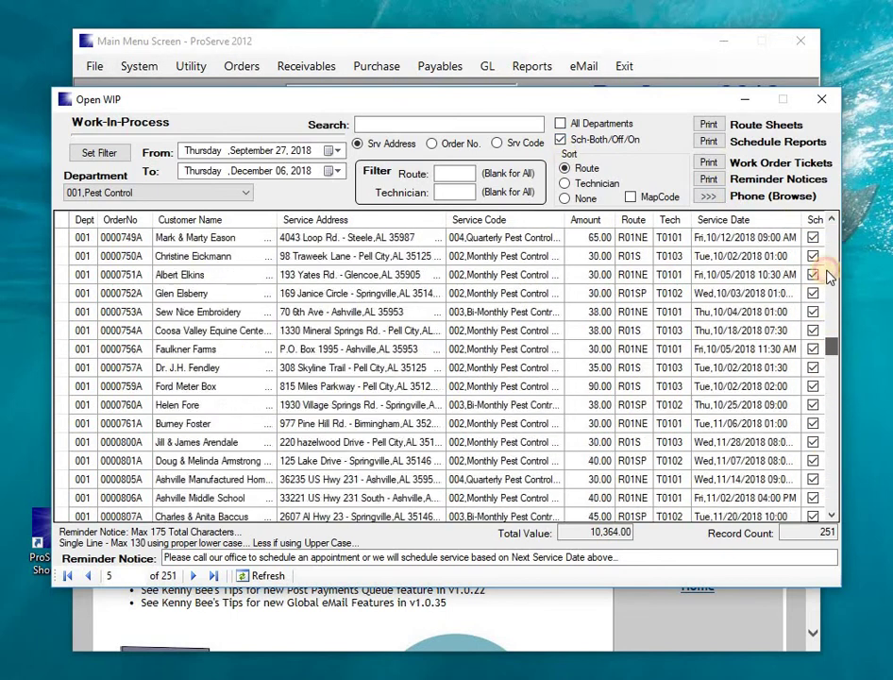
scroll(828, 274, "up", 10)
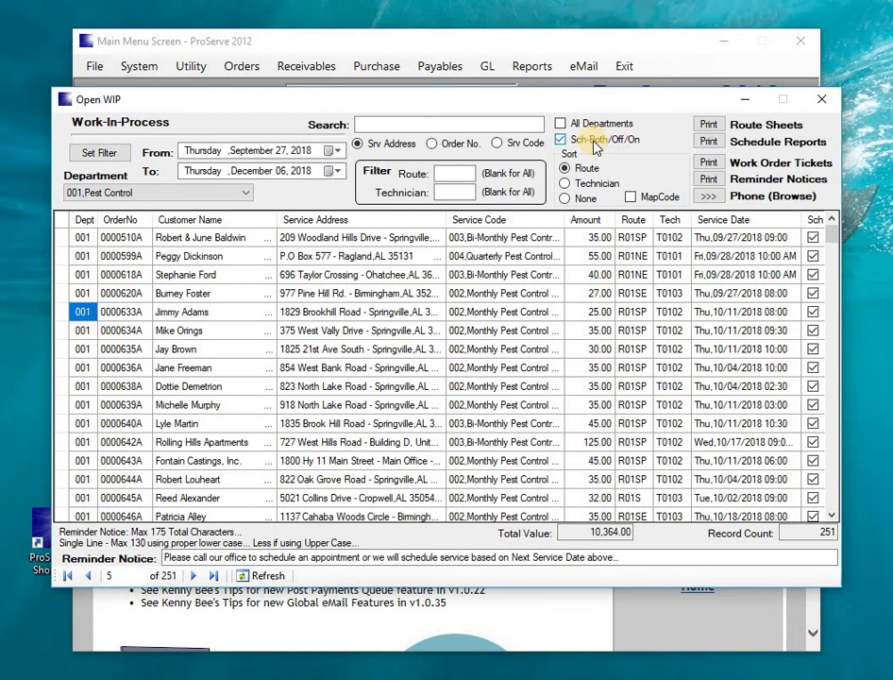
left_click(560, 142)
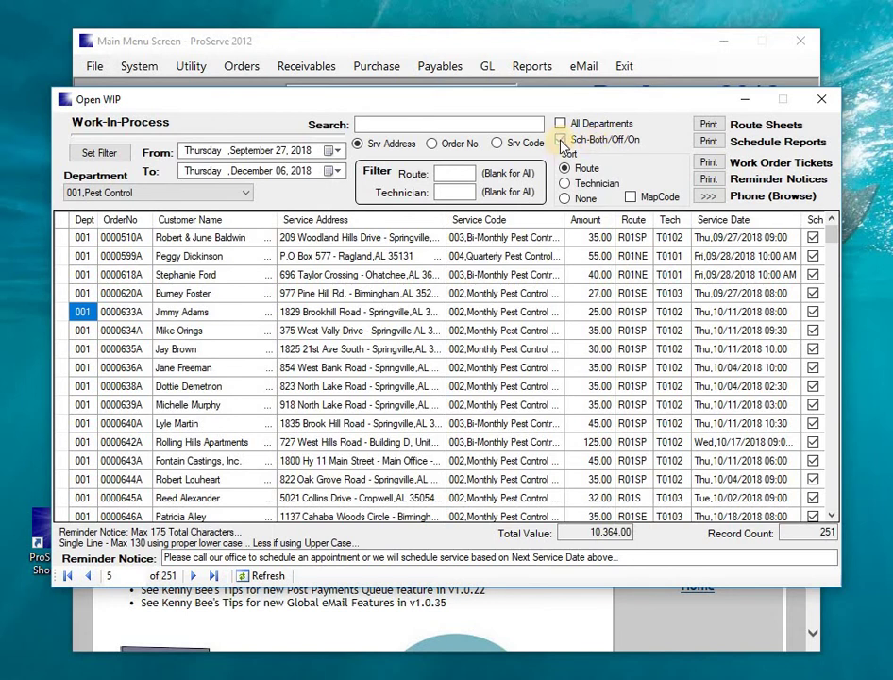
left_click(560, 142)
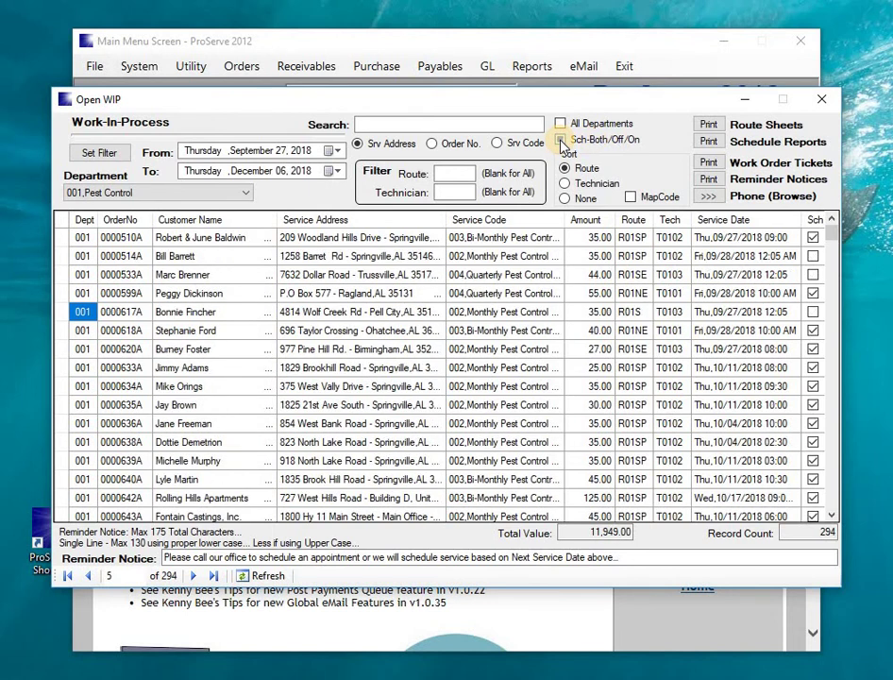
left_click(561, 142)
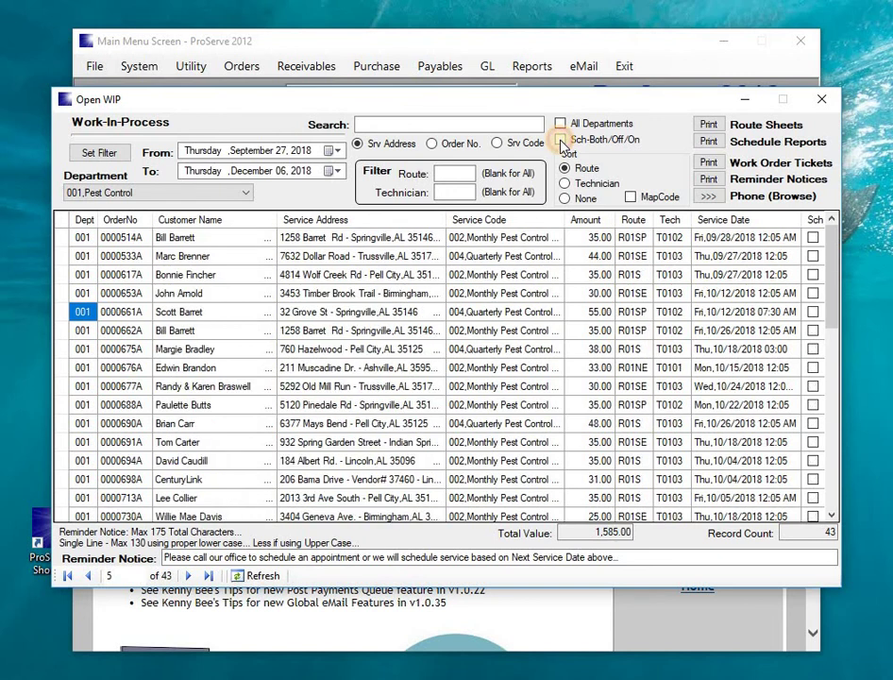
left_click(585, 139)
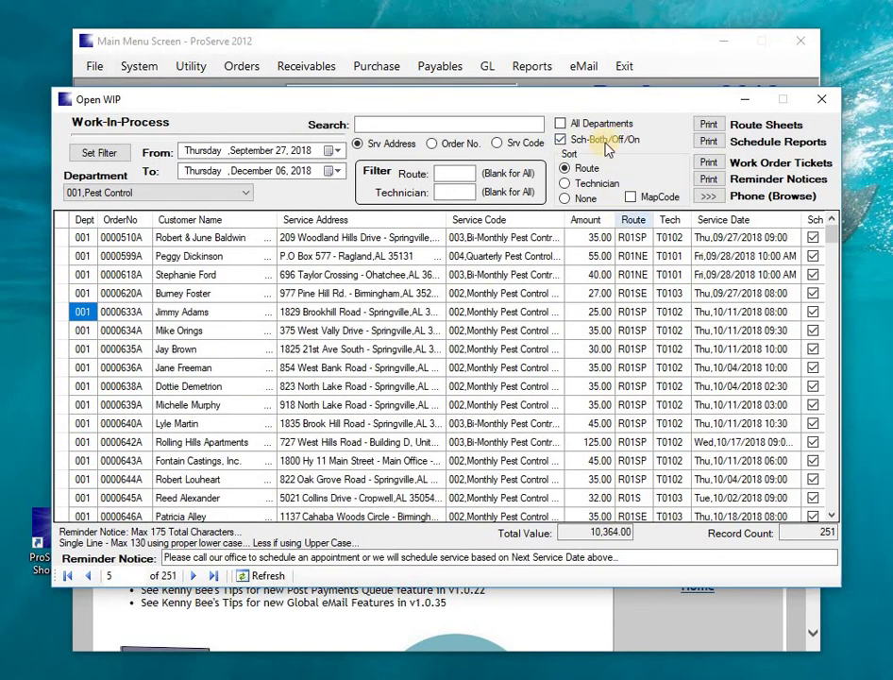
left_click(563, 142)
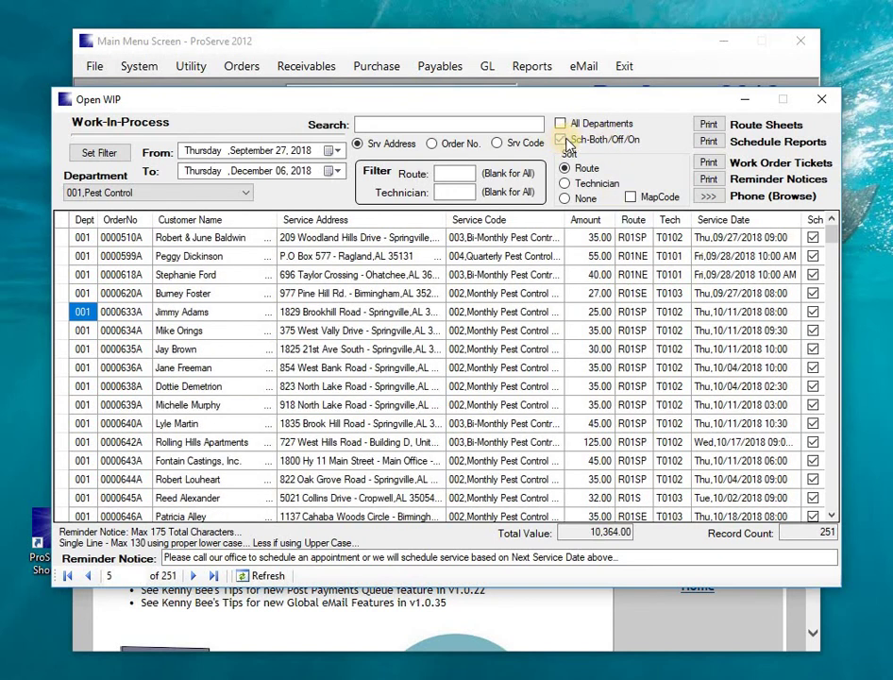
left_click(820, 99)
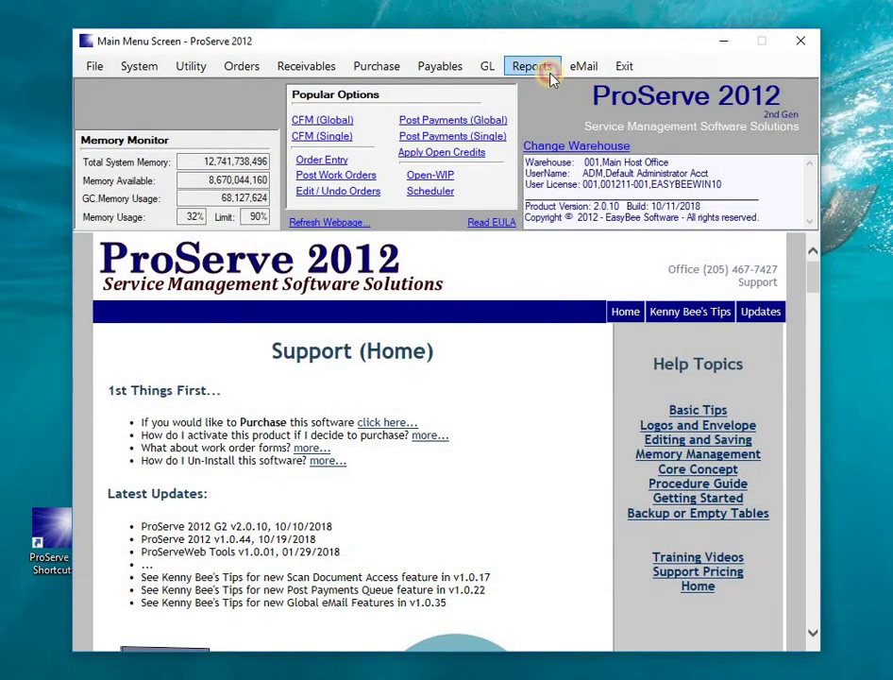
Step: Open the Customer Accounts Listing options, switch Active/Both/In-Active to Both and In-Active, and close them without building the report
left_click(549, 74)
mouse_move(567, 193)
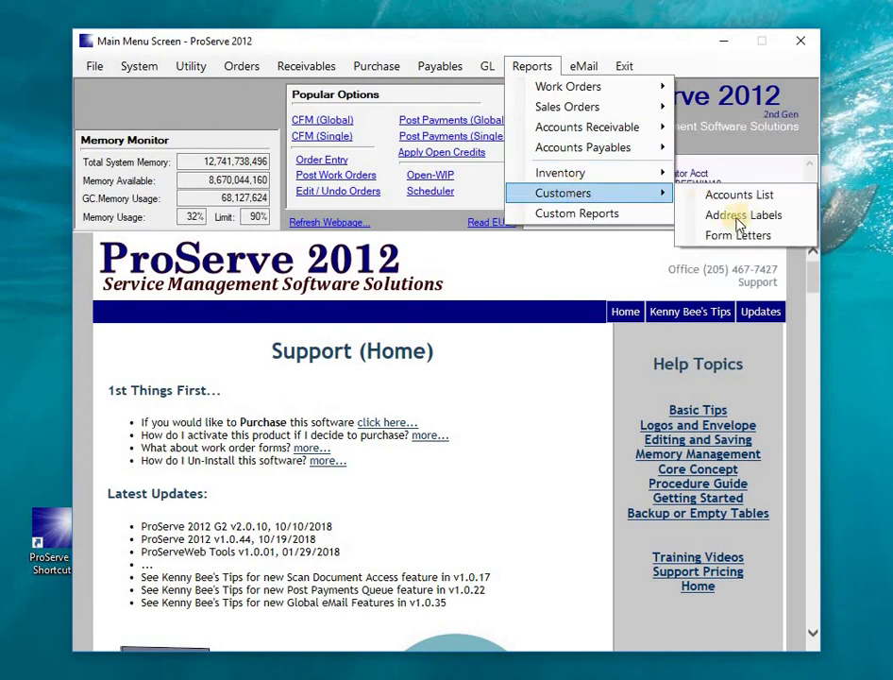
left_click(739, 195)
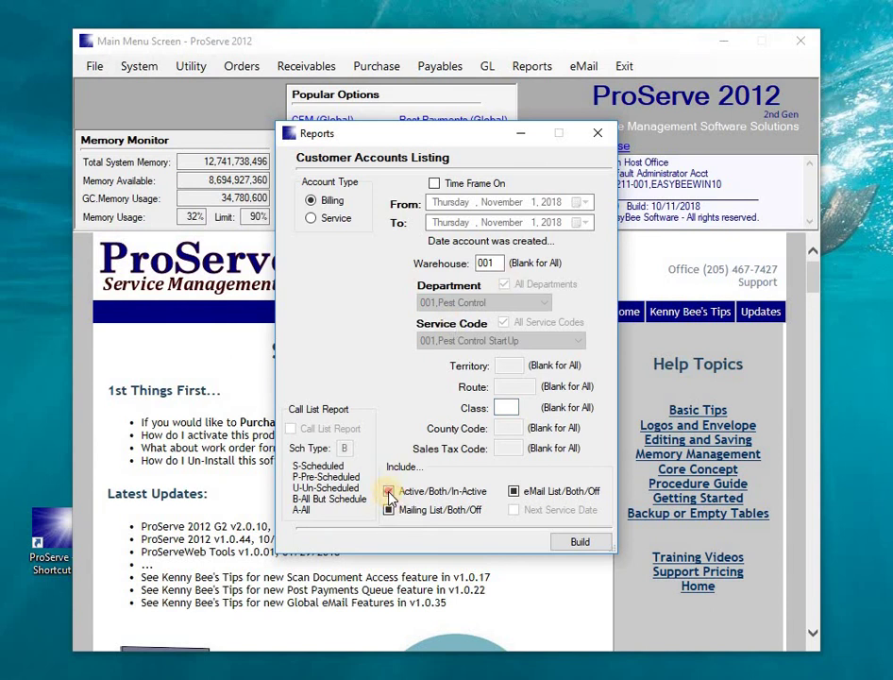
left_click(440, 492)
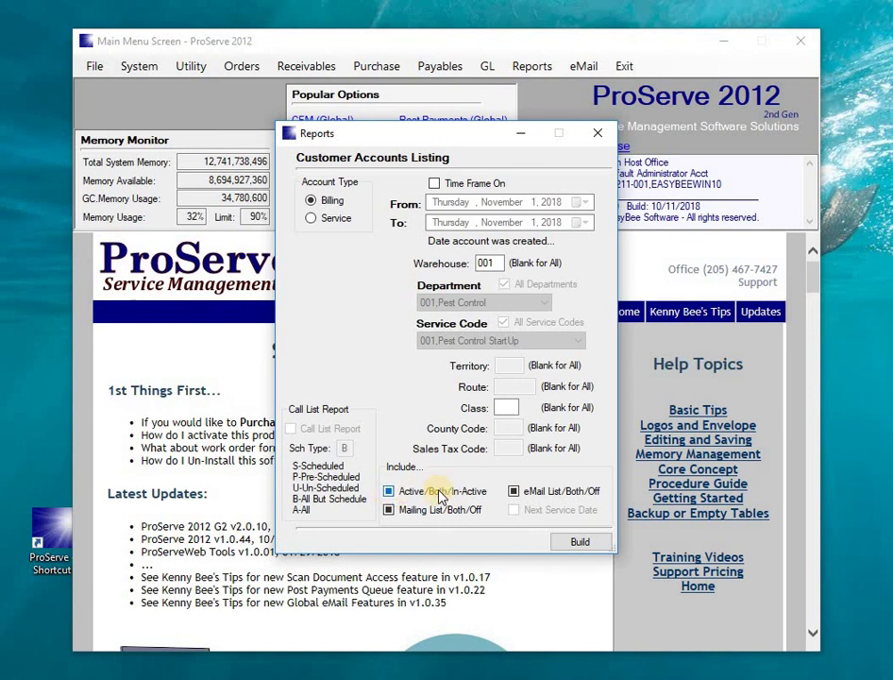
left_click(392, 492)
left_click(465, 496)
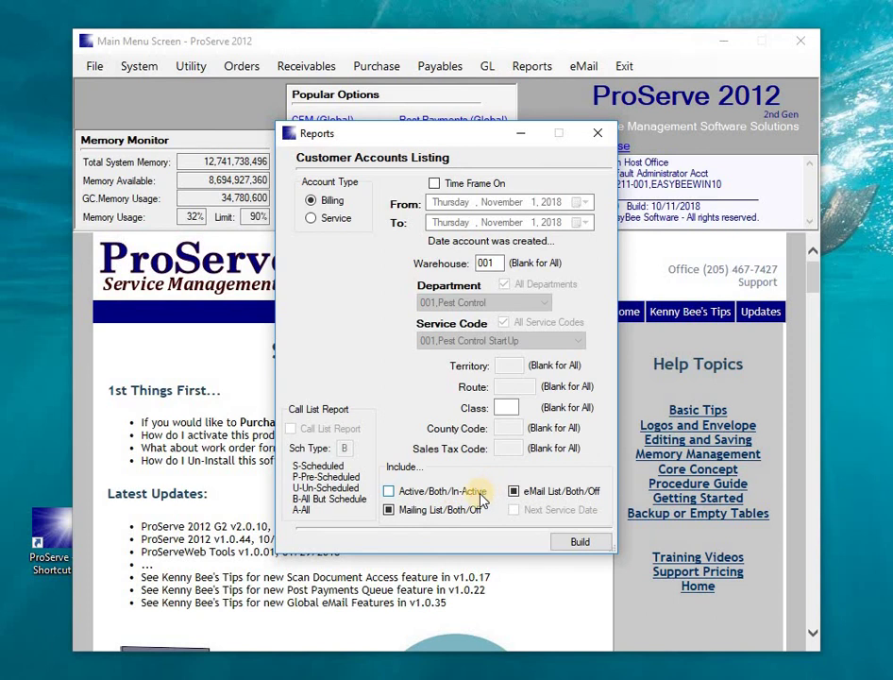
left_click(598, 138)
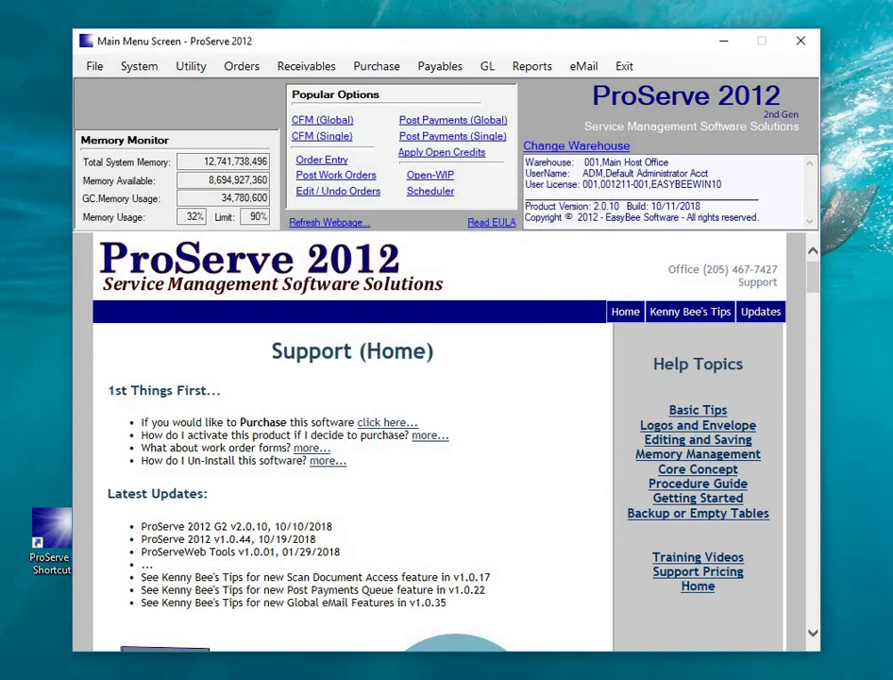